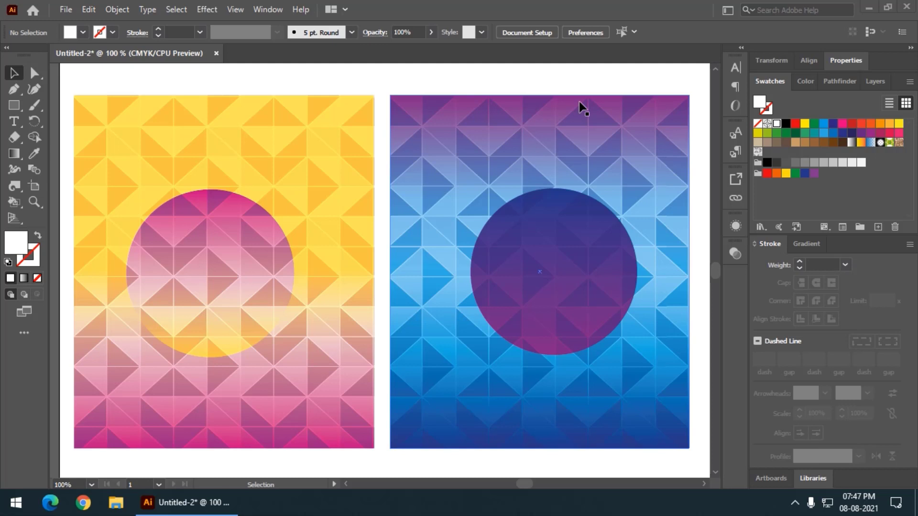
Step: Close the open artwork document and start setting up a new document
{"action": "left_click", "coordinate": [216, 53]}
{"action": "left_click", "coordinate": [526, 269]}
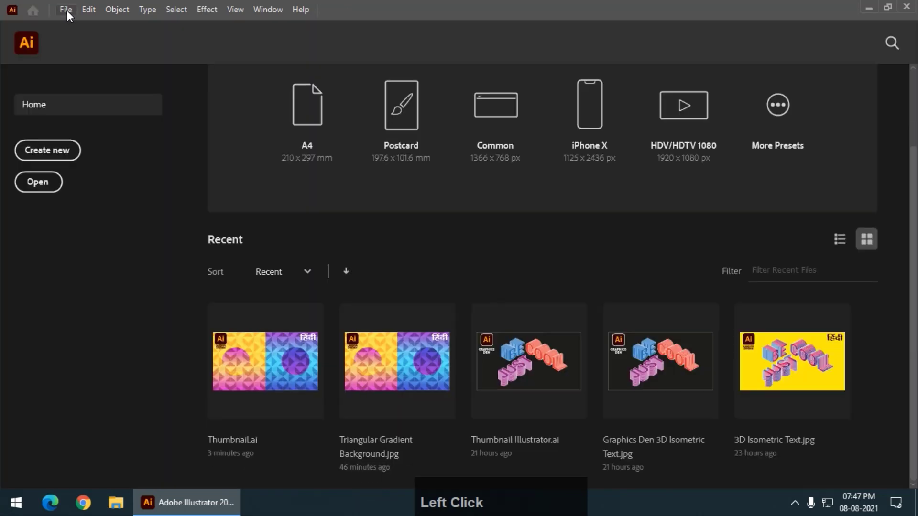
{"action": "left_click", "coordinate": [66, 10]}
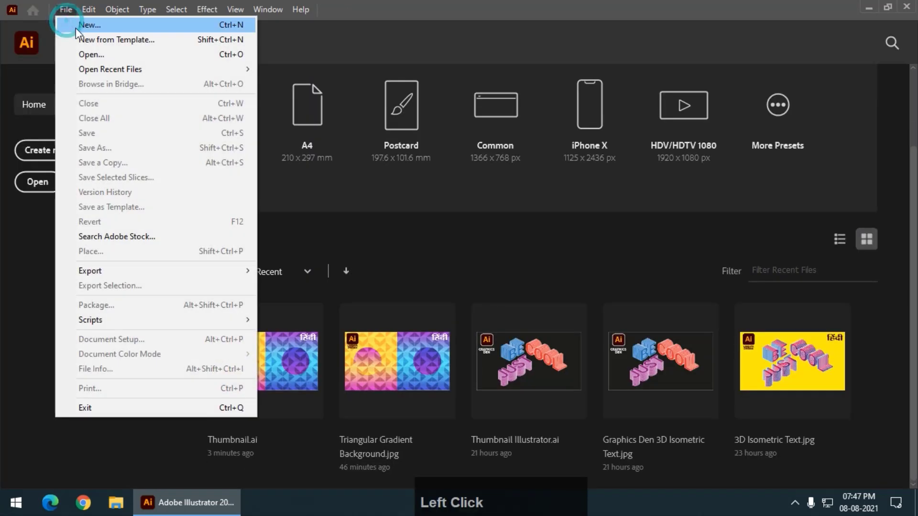
{"action": "left_click", "coordinate": [76, 27]}
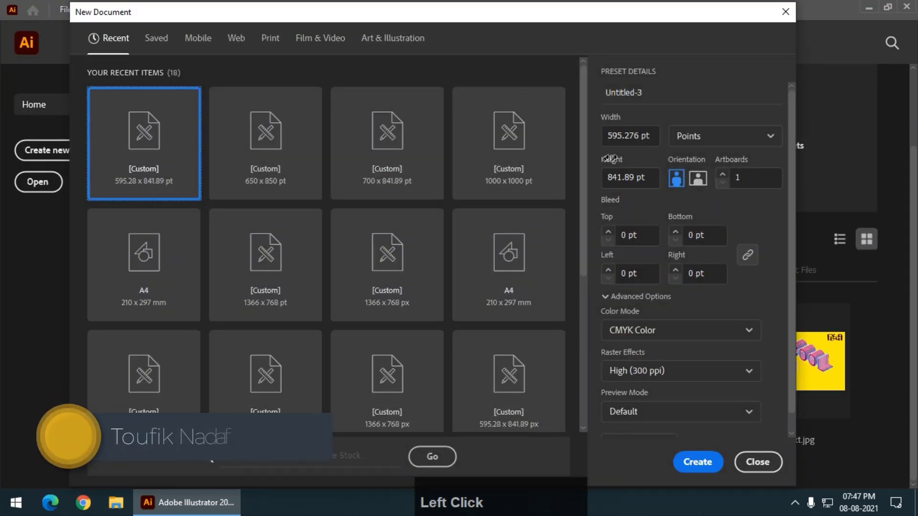
Step: Set the new document's width to 650 pt
{"action": "left_click", "coordinate": [639, 137]}
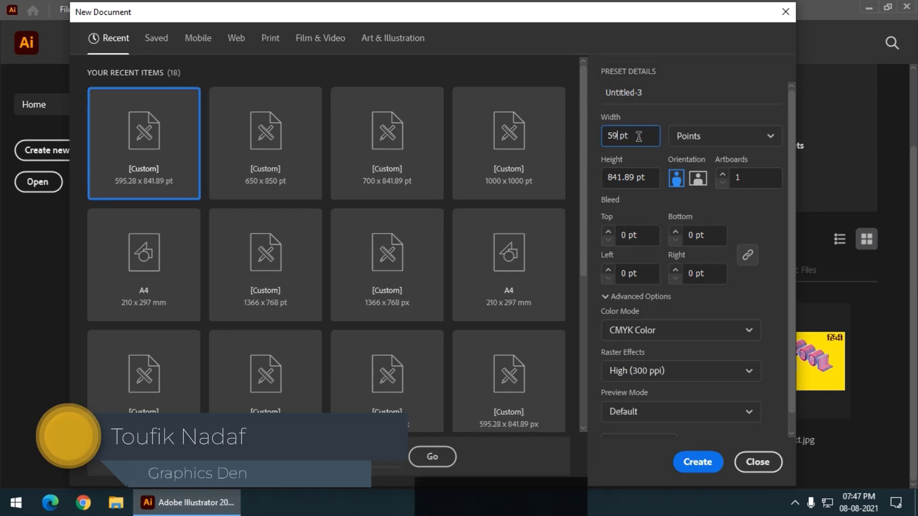
{"action": "key", "text": "BackSpace"}
{"action": "key", "text": "BackSpace"}
{"action": "key", "text": "BackSpace"}
{"action": "key", "text": "BackSpace"}
{"action": "key", "text": "BackSpace"}
{"action": "key", "text": "BackSpace"}
{"action": "key", "text": "BackSpace"}
{"action": "type", "text": "650"}
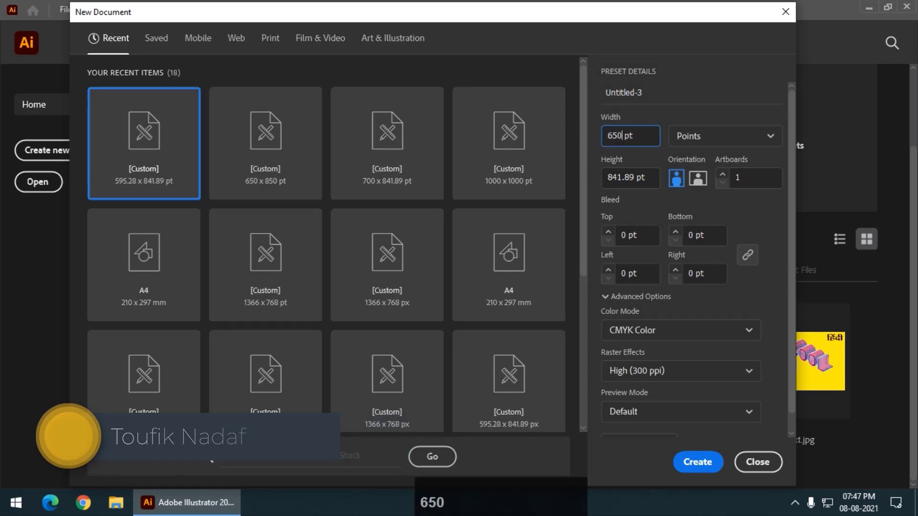
{"action": "key", "text": "Tab"}
{"action": "key", "text": "Tab"}
Step: Set the new document's height to 850 pt
{"action": "left_click", "coordinate": [634, 177]}
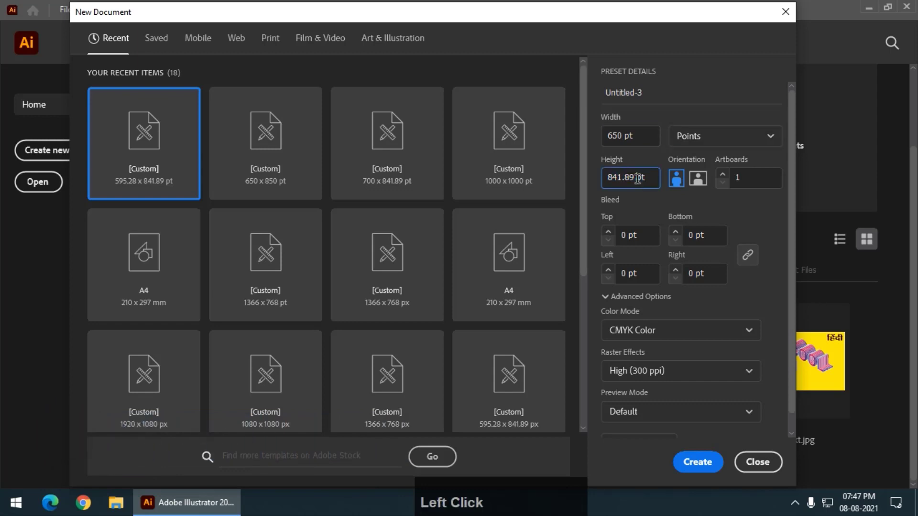
{"action": "left_click", "coordinate": [634, 178]}
{"action": "key", "text": "BackSpace"}
{"action": "key", "text": "BackSpace"}
{"action": "key", "text": "BackSpace"}
{"action": "key", "text": "BackSpace"}
{"action": "key", "text": "BackSpace"}
{"action": "key", "text": "BackSpace"}
{"action": "type", "text": "850"}
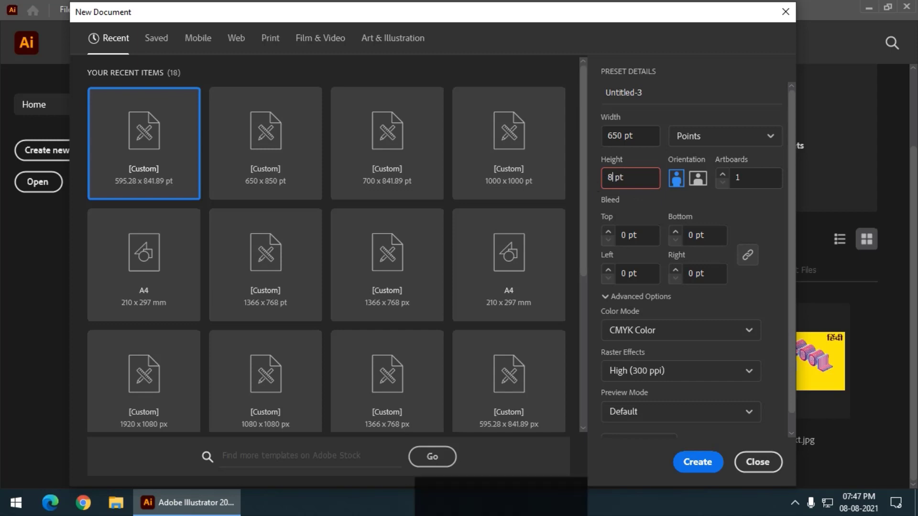
Step: Set the color mode to RGB Color and create the document
{"action": "left_click", "coordinate": [720, 339]}
{"action": "left_click", "coordinate": [657, 355]}
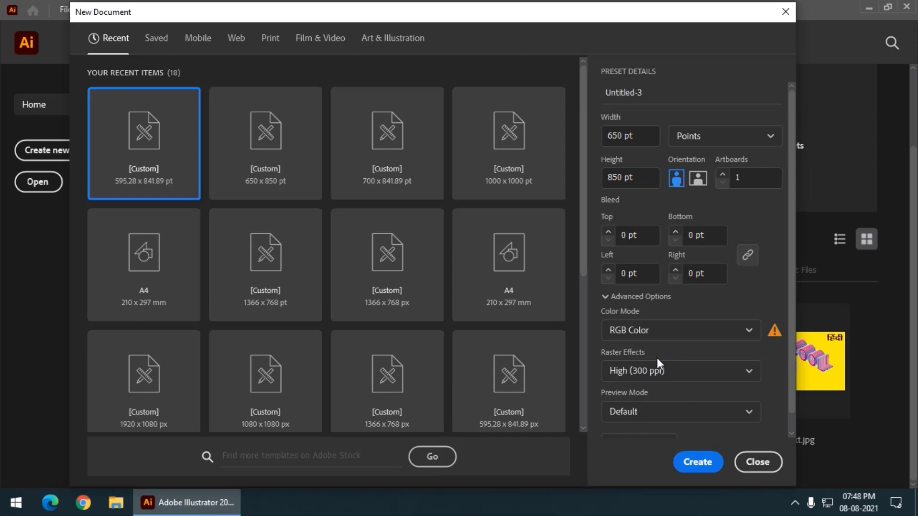
{"action": "left_click", "coordinate": [694, 463]}
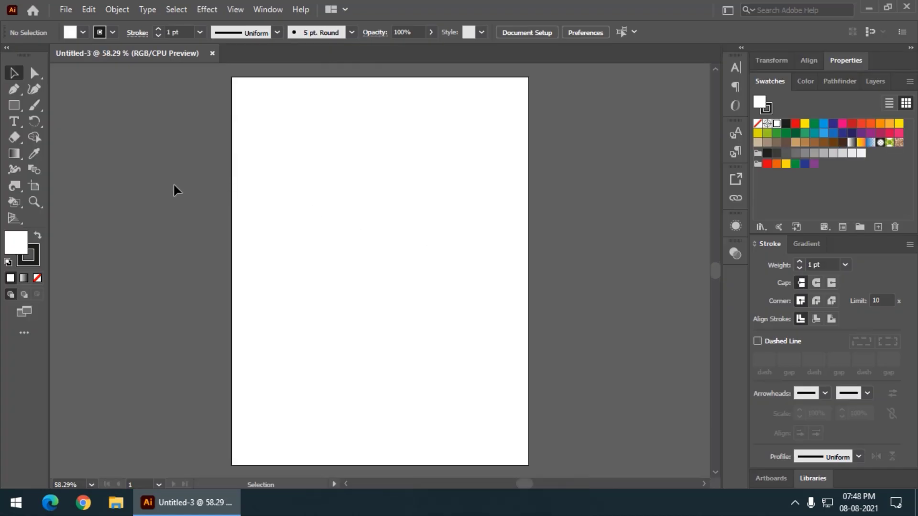
Step: Draw a rectangle covering the whole artboard and remove its stroke
{"action": "left_click", "coordinate": [16, 109]}
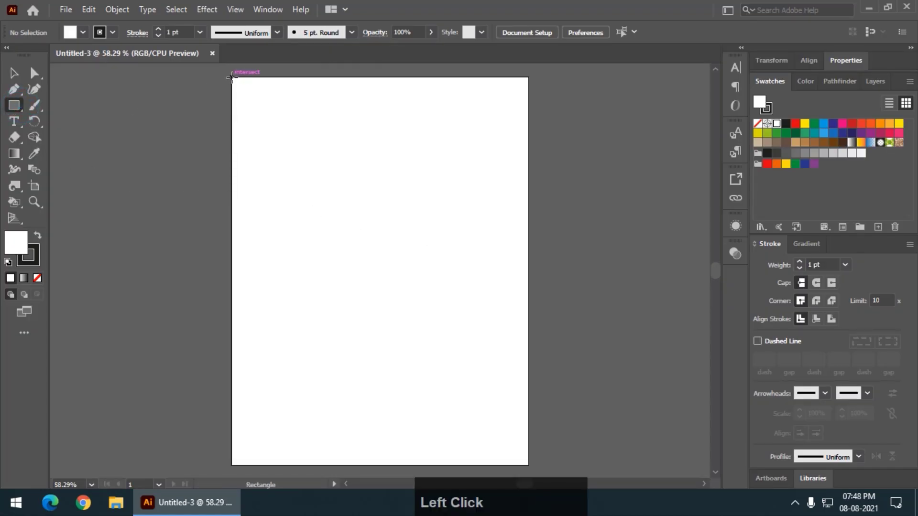
{"action": "left_click_drag", "start_coordinate": [232, 77], "coordinate": [529, 465]}
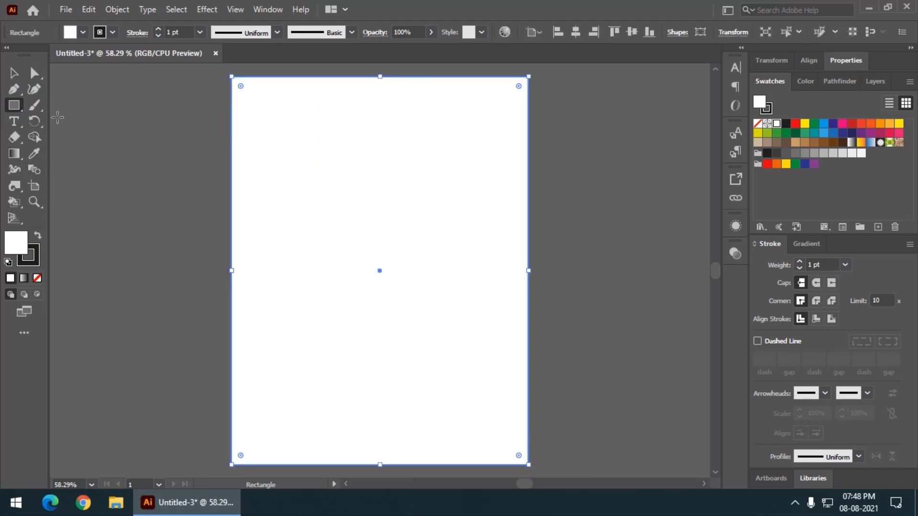
{"action": "left_click", "coordinate": [38, 257]}
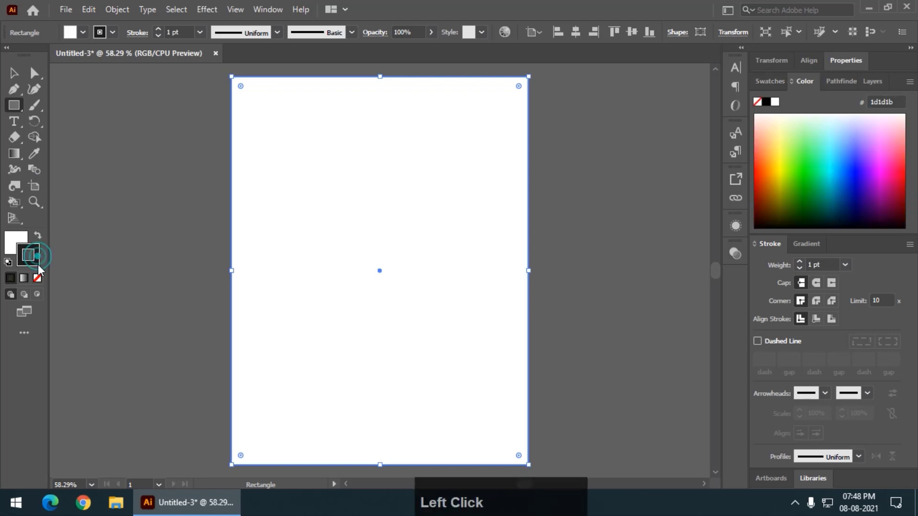
{"action": "left_click", "coordinate": [38, 278]}
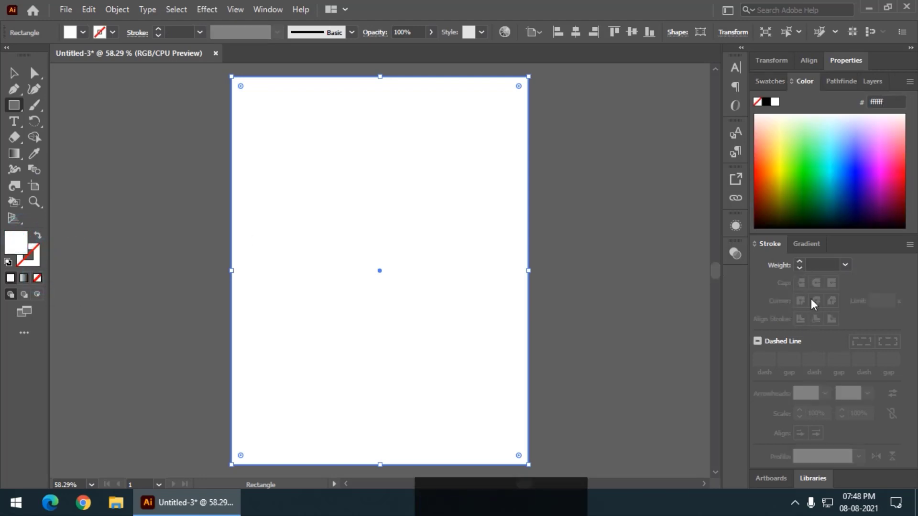
Step: Fill the rectangle with the White, Black linear gradient at 90° and reverse it so white is at the top
{"action": "left_click", "coordinate": [803, 245]}
{"action": "left_click", "coordinate": [776, 332]}
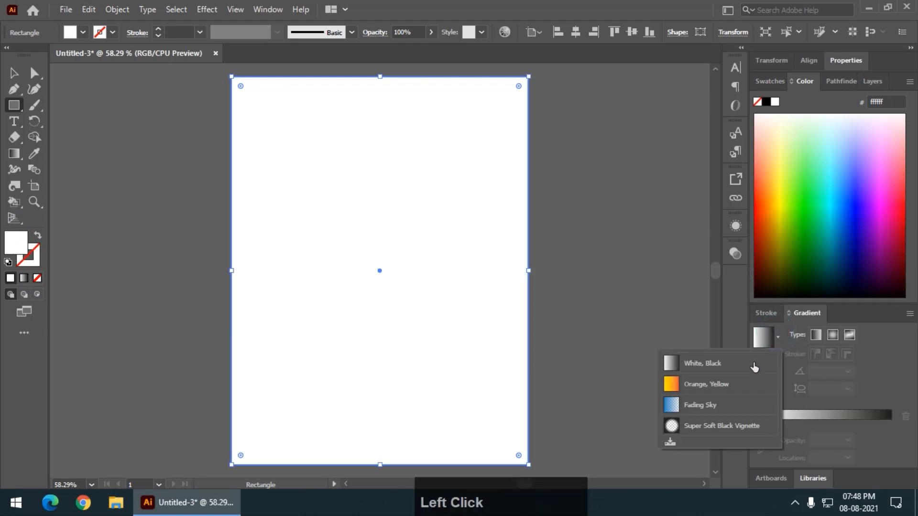
{"action": "left_click", "coordinate": [741, 363]}
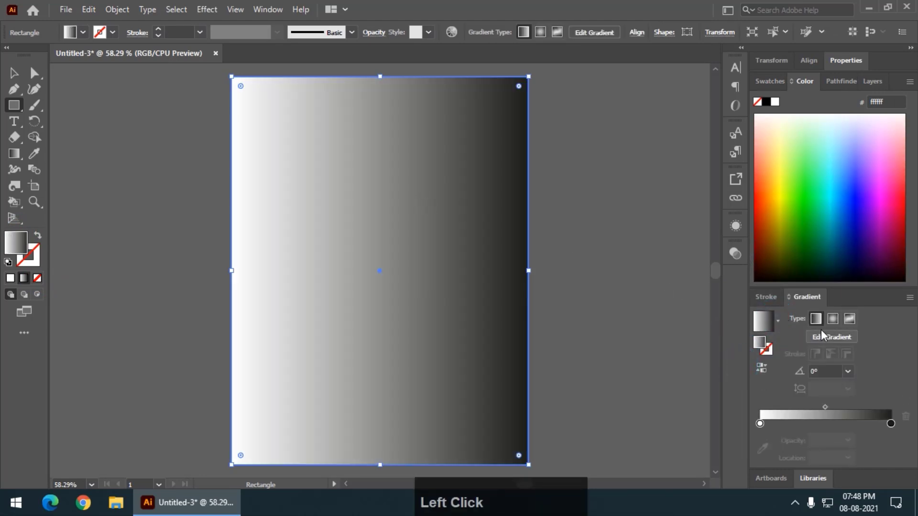
{"action": "left_click", "coordinate": [848, 371]}
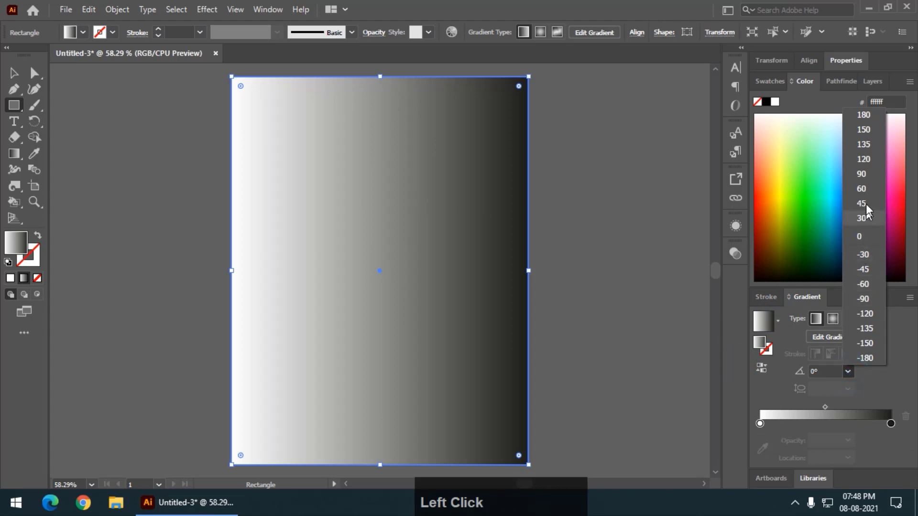
{"action": "left_click", "coordinate": [862, 174]}
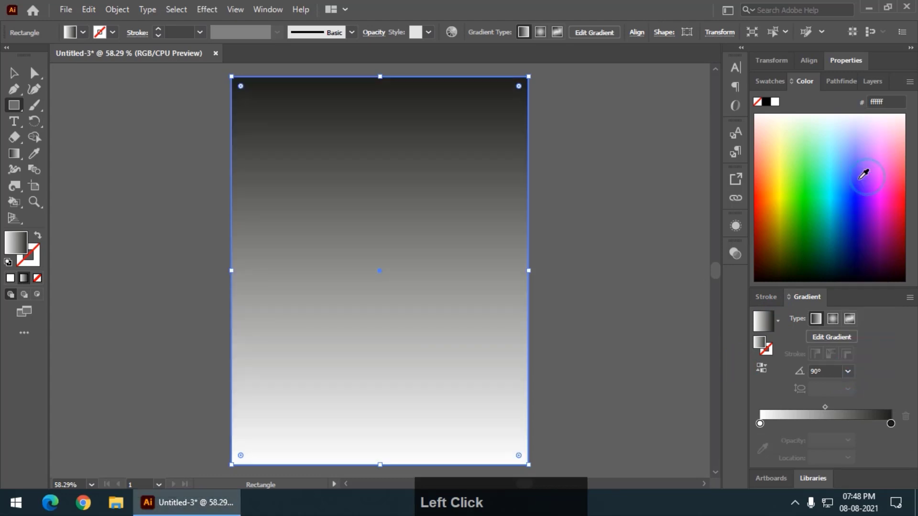
{"action": "left_click", "coordinate": [763, 368]}
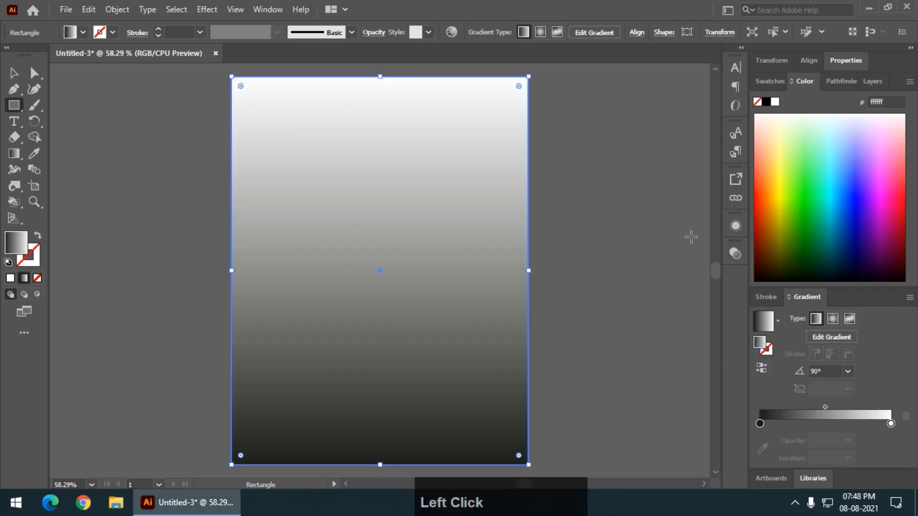
Step: Color the rectangle gradient's black stop purple (951b81) and add a middle stop at 50% location
{"action": "double_click", "coordinate": [759, 423]}
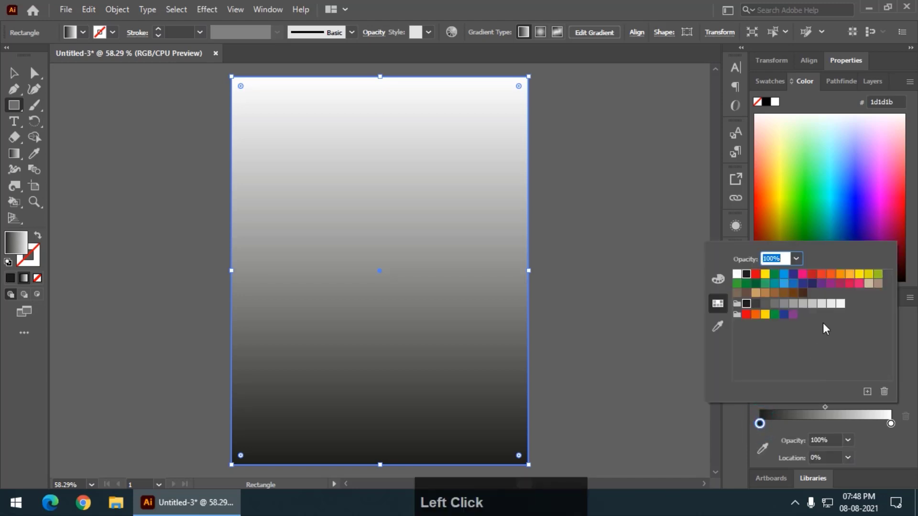
{"action": "left_click", "coordinate": [831, 286]}
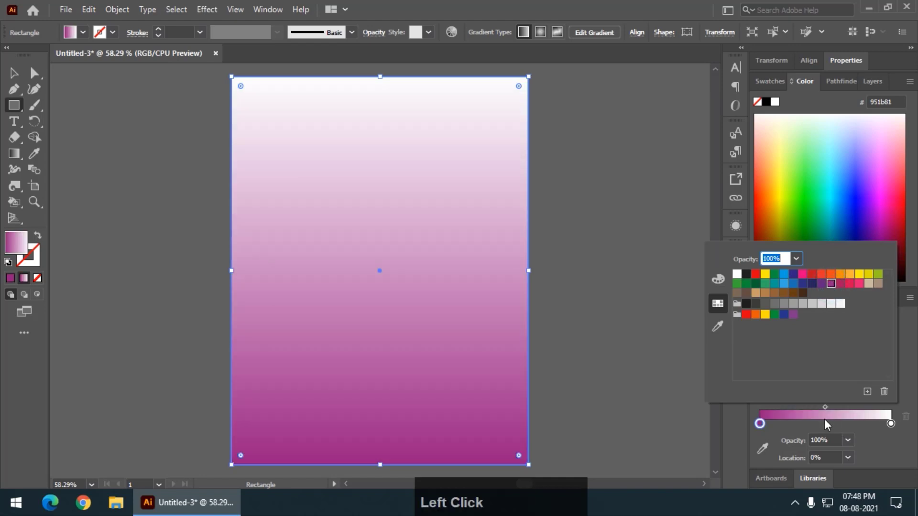
{"action": "double_click", "coordinate": [828, 423]}
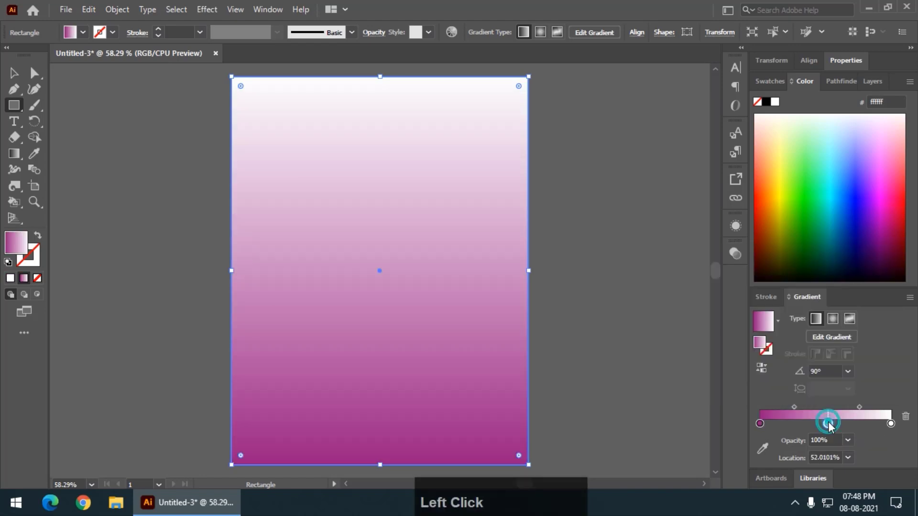
{"action": "left_click", "coordinate": [828, 424]}
{"action": "mouse_move", "coordinate": [822, 425]}
{"action": "left_mouse_down"}
{"action": "mouse_move", "coordinate": [833, 425]}
{"action": "mouse_move", "coordinate": [824, 427]}
{"action": "left_mouse_up"}
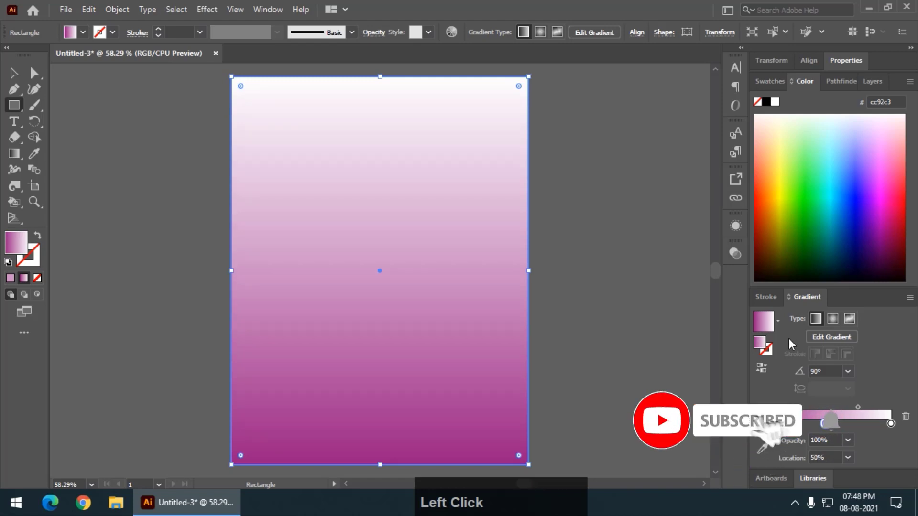
Step: Color the middle and white end stops of the rectangle's gradient orange-yellow (f9b233)
{"action": "double_click", "coordinate": [825, 424]}
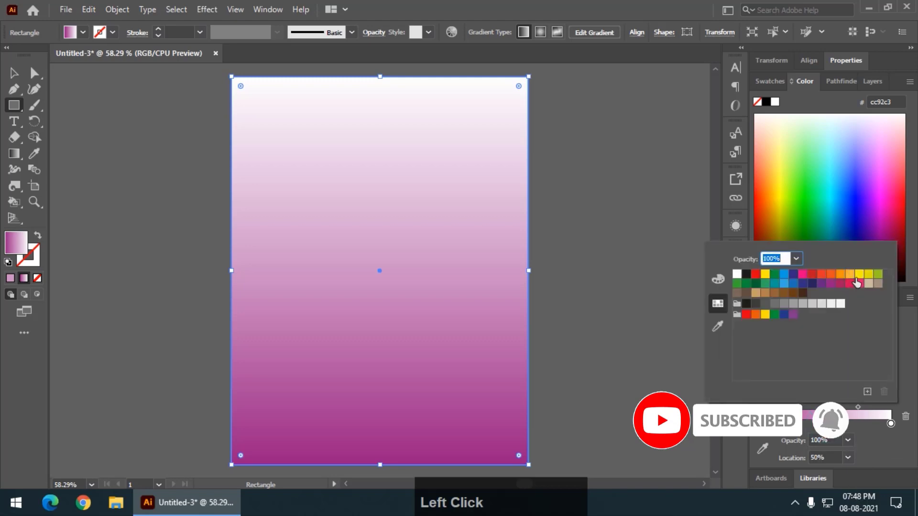
{"action": "left_click", "coordinate": [851, 275]}
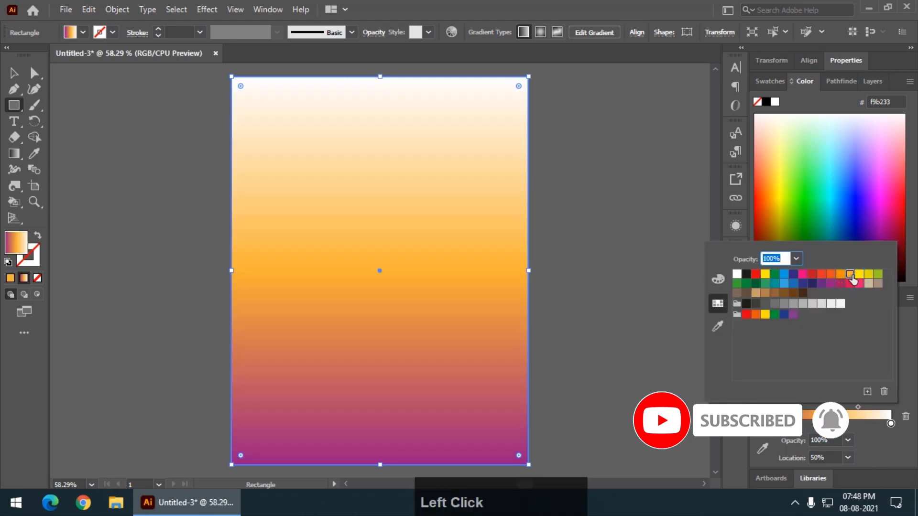
{"action": "left_click", "coordinate": [891, 424]}
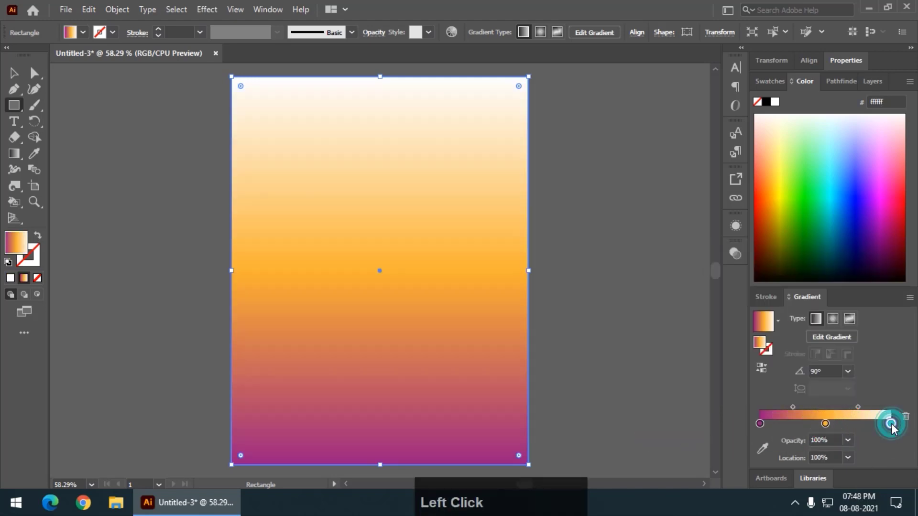
{"action": "double_click", "coordinate": [890, 424]}
{"action": "left_click", "coordinate": [849, 275]}
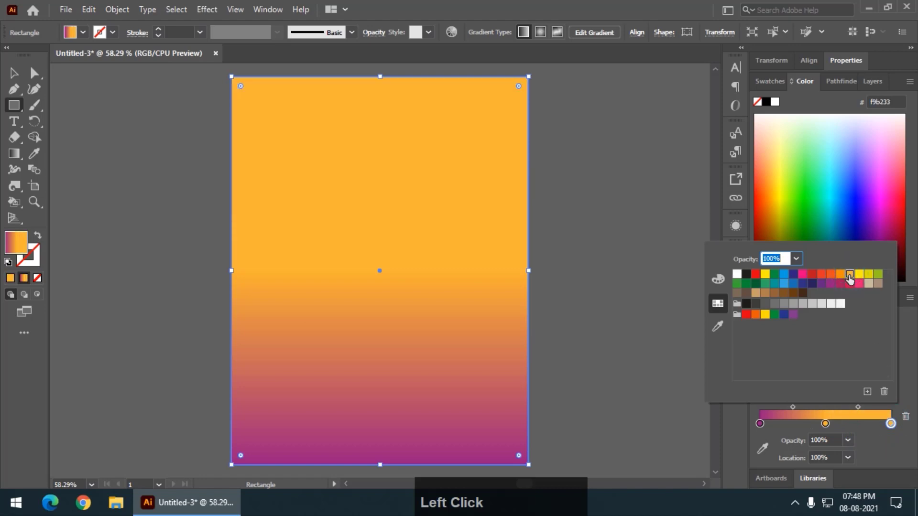
{"action": "left_click", "coordinate": [826, 430]}
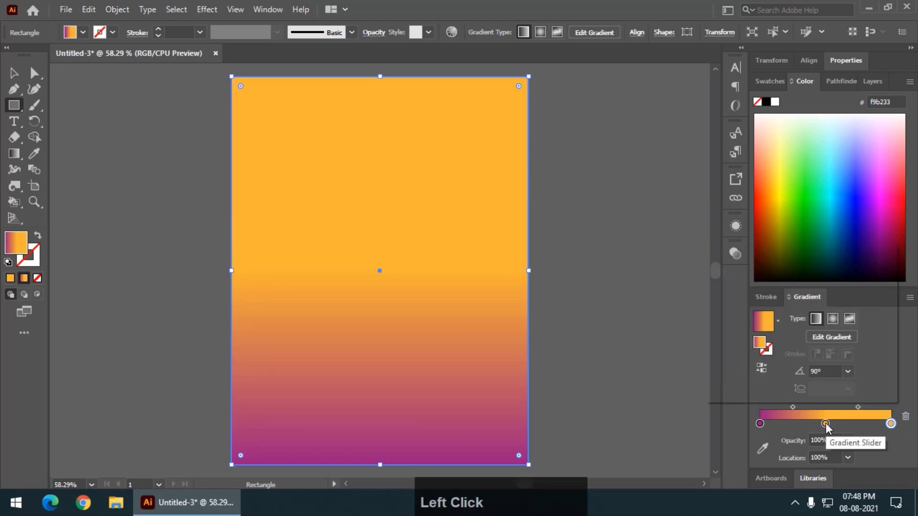
Step: Draw a circle over the middle of the rectangle and center it horizontally and vertically on the artboard
{"action": "left_click", "coordinate": [14, 104]}
{"action": "left_click", "coordinate": [62, 122]}
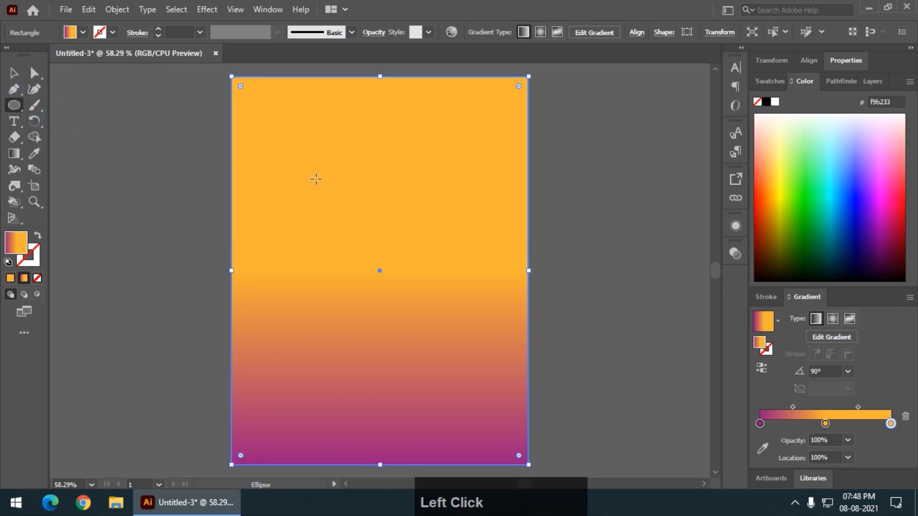
{"action": "left_click_drag", "start_coordinate": [308, 179], "coordinate": [437, 336]}
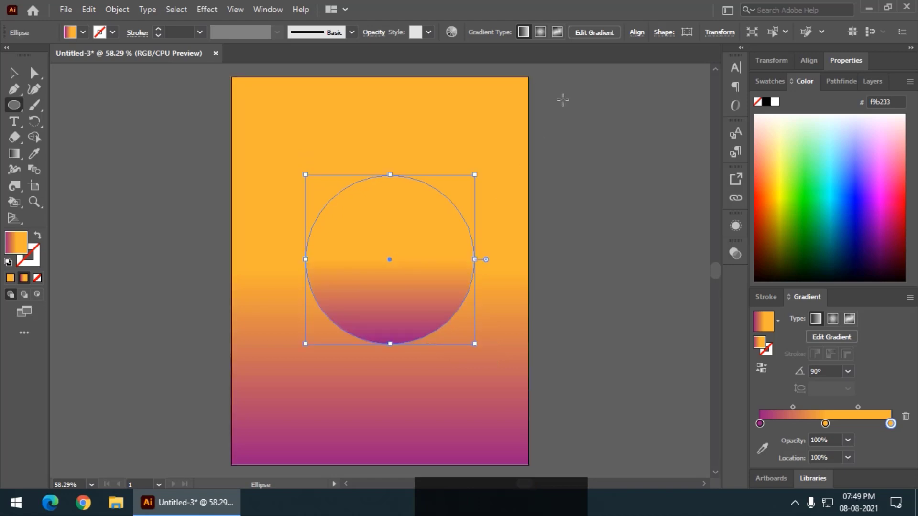
{"action": "left_click", "coordinate": [636, 33]}
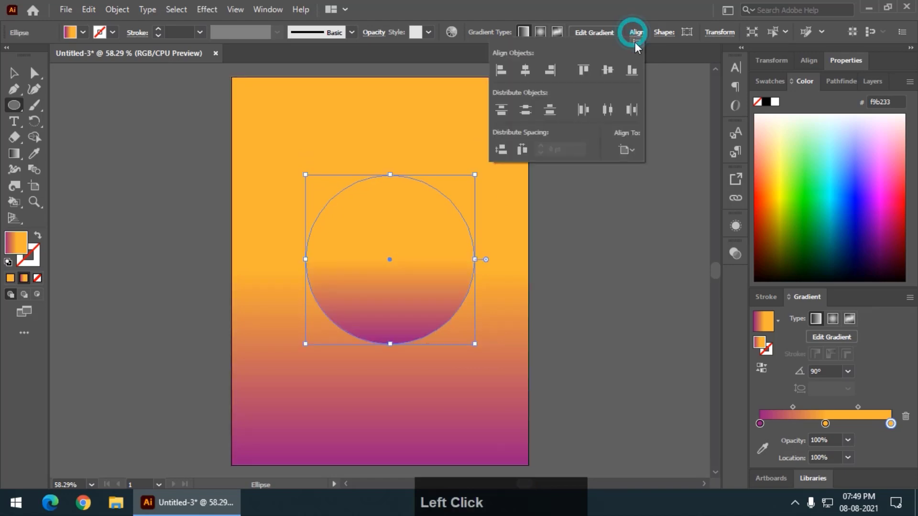
{"action": "left_click", "coordinate": [525, 70]}
{"action": "left_click", "coordinate": [606, 71]}
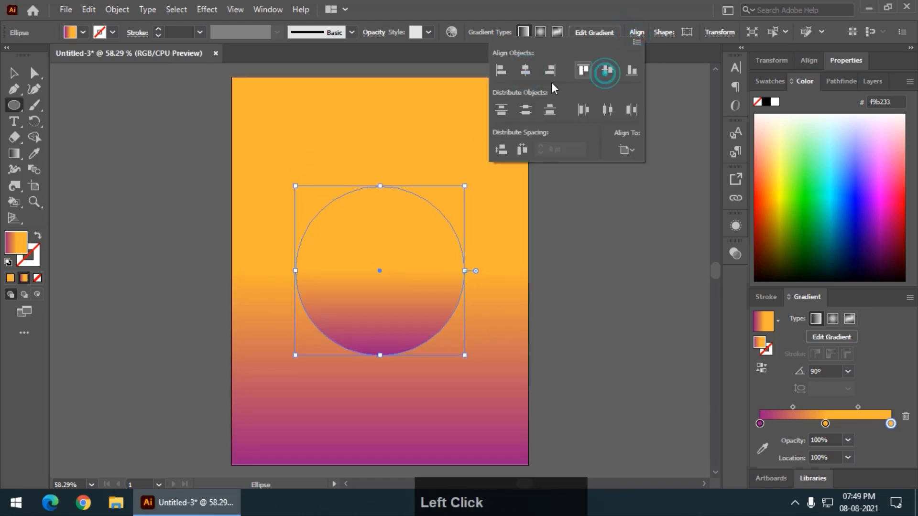
Step: Reverse the circle's gradient, remove its middle color stop, and deselect the circle
{"action": "left_click", "coordinate": [761, 364]}
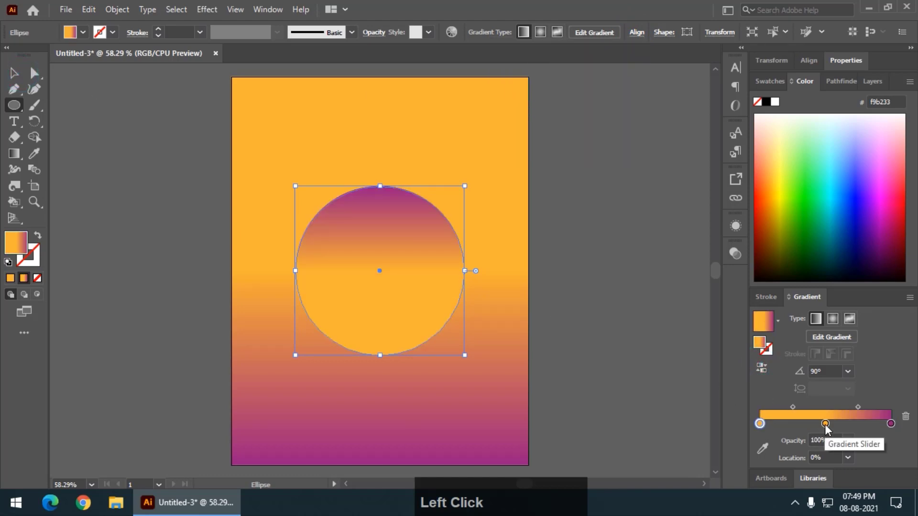
{"action": "left_click_drag", "start_coordinate": [825, 423], "coordinate": [828, 442]}
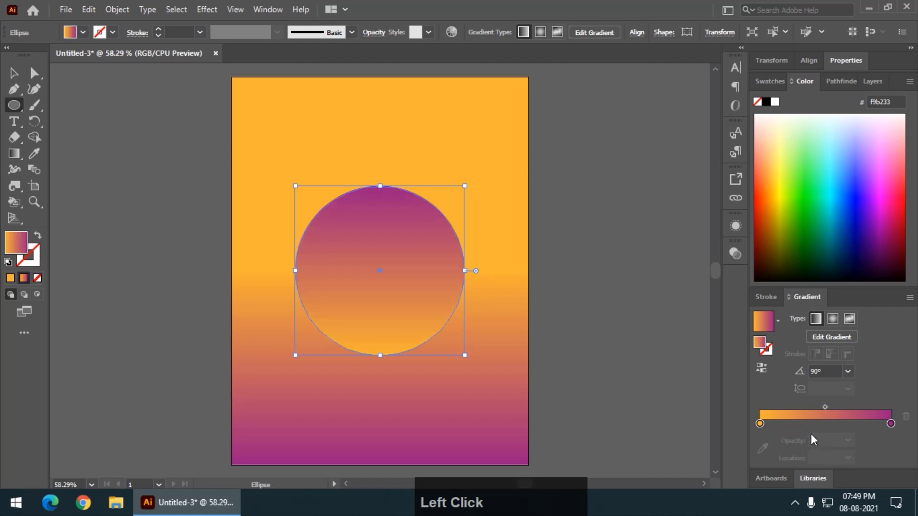
{"action": "left_click", "coordinate": [13, 73]}
{"action": "left_click", "coordinate": [112, 104]}
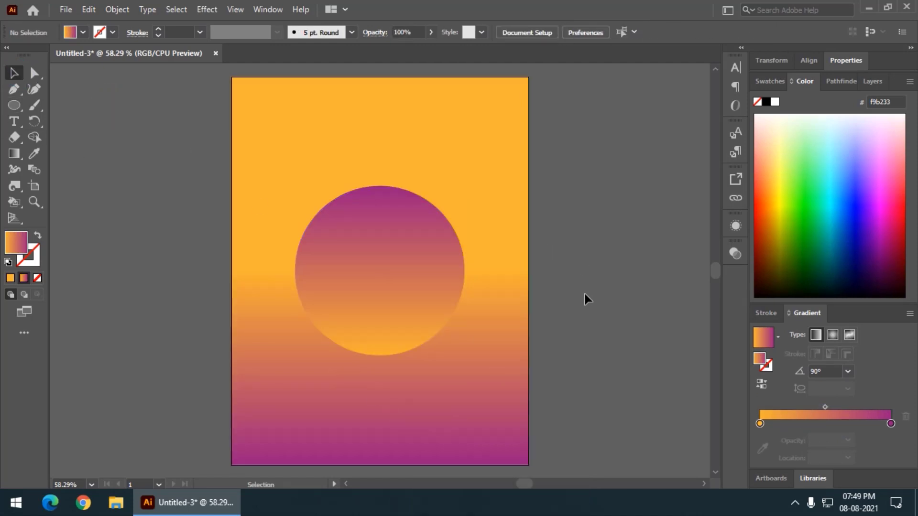
{"action": "left_click", "coordinate": [642, 229]}
Step: Draw a black-filled square without stroke on the empty canvas beside the artboard
{"action": "key", "text": "space"}
{"action": "left_click_drag", "start_coordinate": [211, 315], "coordinate": [291, 313]}
{"action": "left_click", "coordinate": [14, 106]}
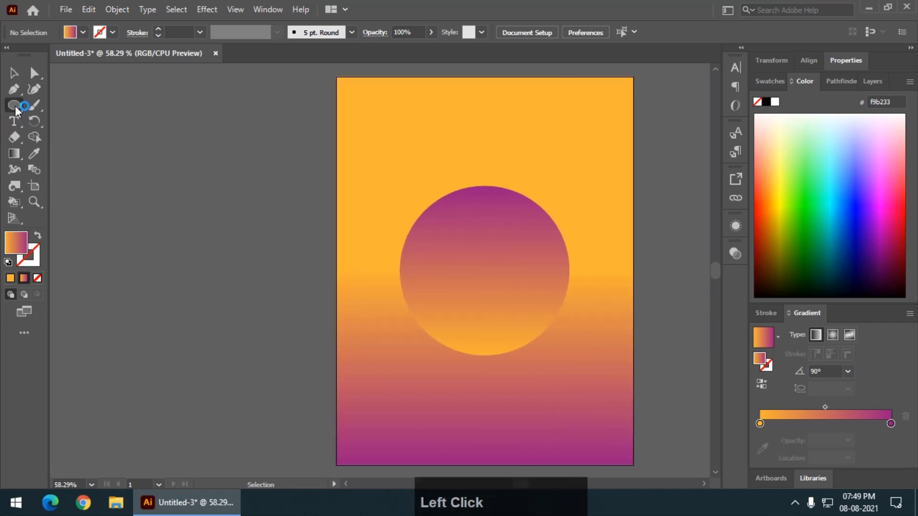
{"action": "left_click_drag", "start_coordinate": [16, 111], "coordinate": [87, 105]}
{"action": "left_click", "coordinate": [10, 278]}
{"action": "double_click", "coordinate": [14, 246]}
{"action": "left_click_drag", "start_coordinate": [531, 224], "coordinate": [586, 251]}
{"action": "left_click", "coordinate": [548, 225]}
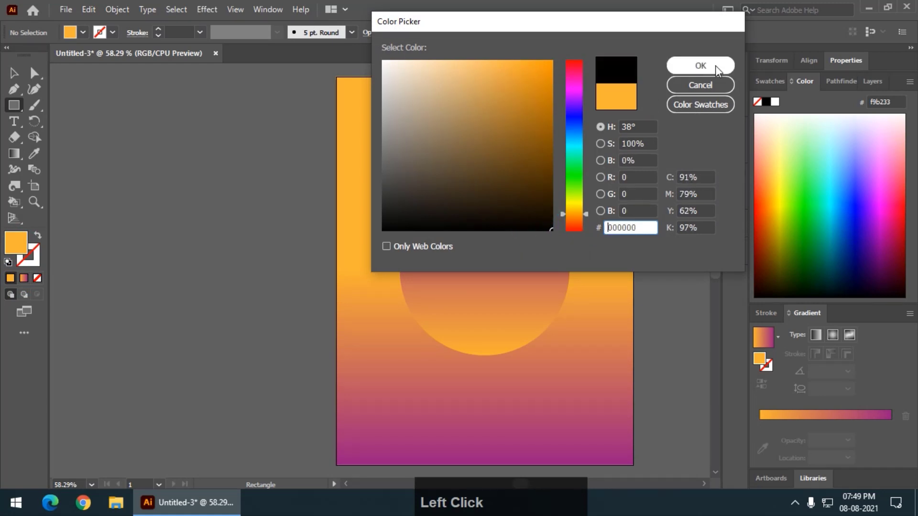
{"action": "left_click", "coordinate": [700, 66]}
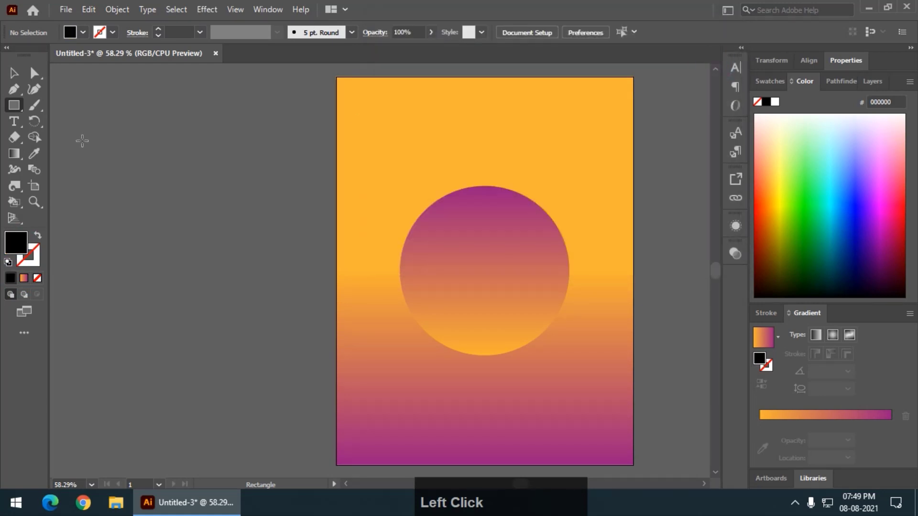
{"action": "left_click_drag", "start_coordinate": [82, 140], "coordinate": [131, 193]}
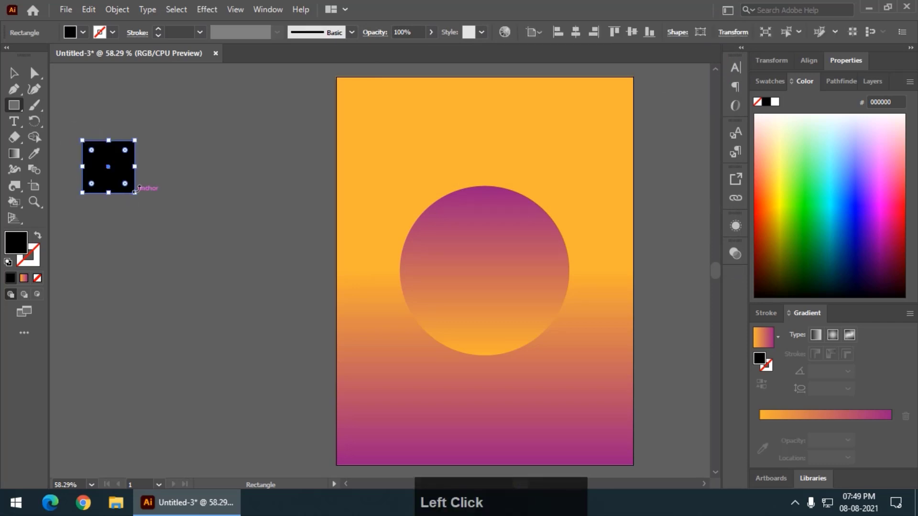
Step: Give the black square a 2 pt white stroke
{"action": "left_click", "coordinate": [33, 254]}
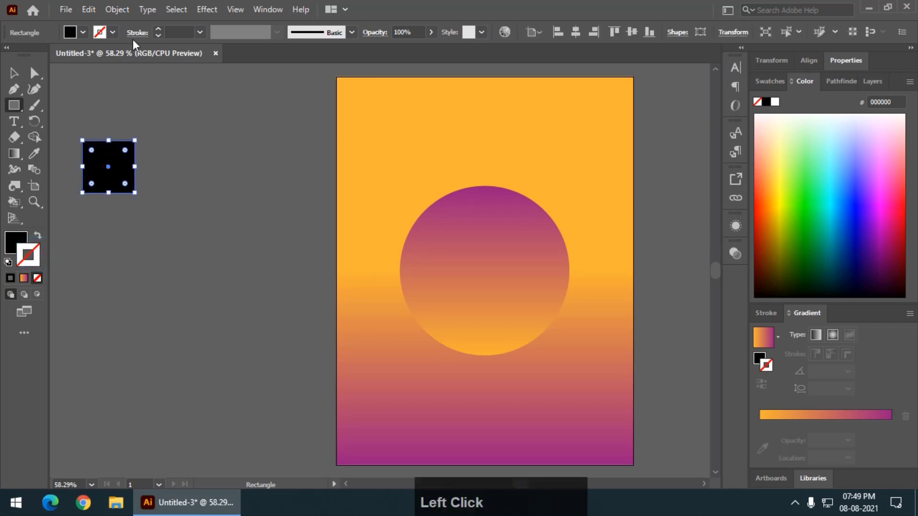
{"action": "left_click", "coordinate": [156, 28]}
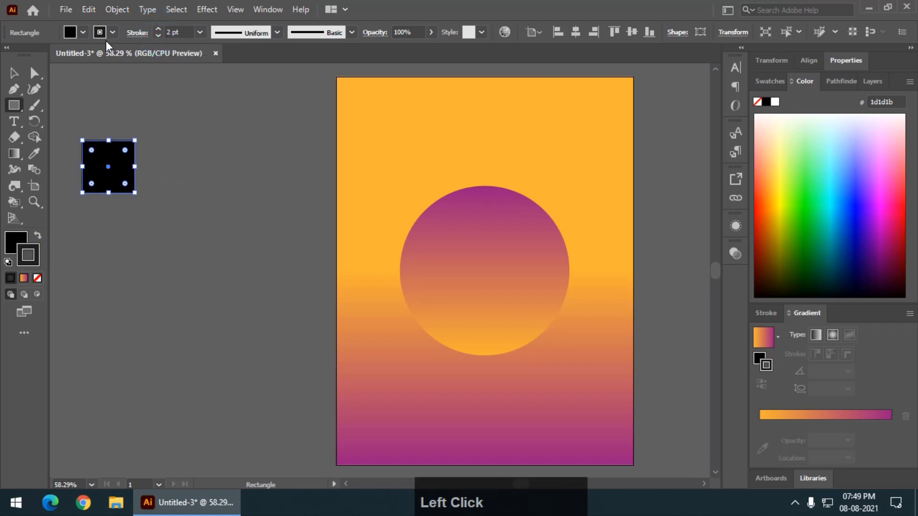
{"action": "double_click", "coordinate": [38, 259]}
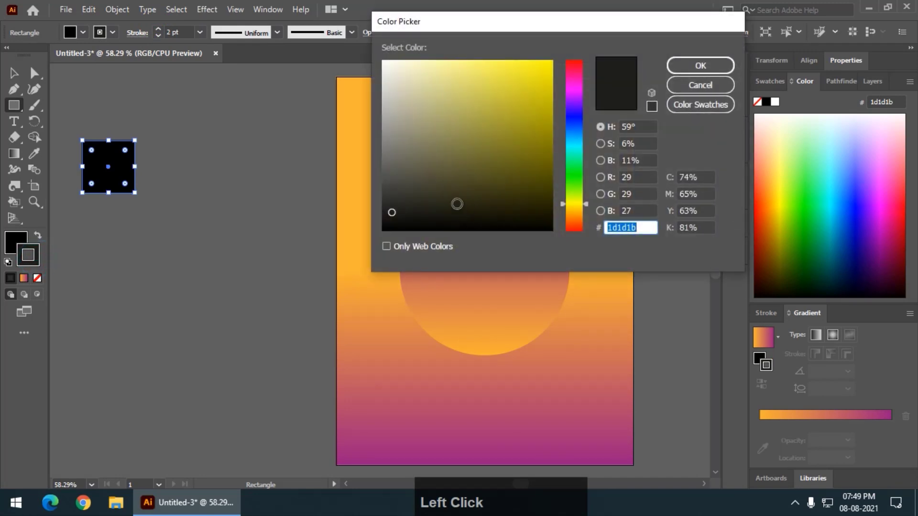
{"action": "left_click_drag", "start_coordinate": [414, 107], "coordinate": [382, 51]}
{"action": "left_click", "coordinate": [700, 66]}
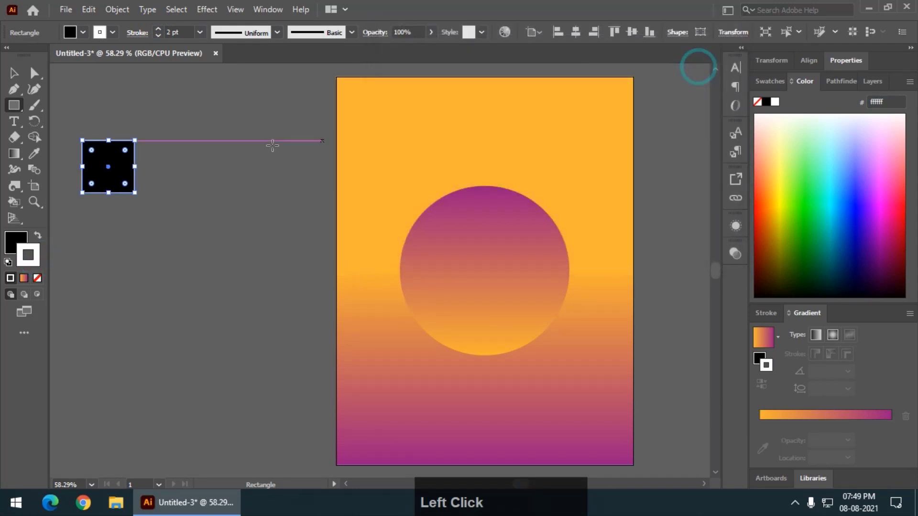
Step: Copy the square twice horizontally to form a row of three adjoining squares
{"action": "left_click", "coordinate": [14, 73]}
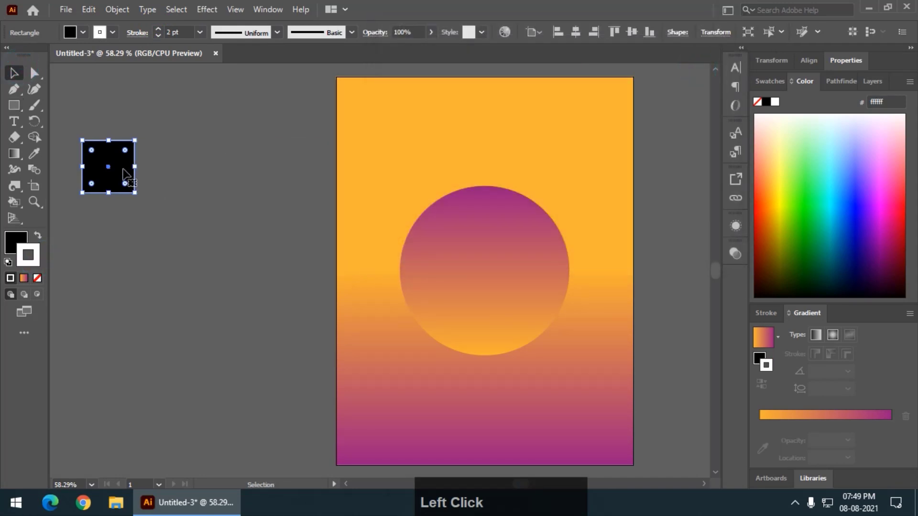
{"action": "left_click_drag", "start_coordinate": [120, 167], "coordinate": [173, 167]}
{"action": "key", "text": "ctrl+d"}
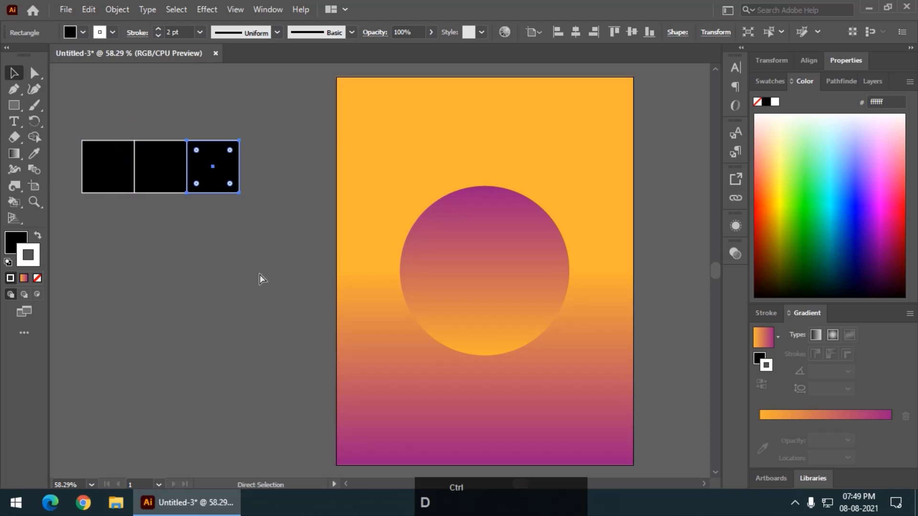
Step: Copy the row of squares downward twice to form a 3 × 3 grid and deselect it
{"action": "left_click", "coordinate": [287, 104]}
{"action": "left_click_drag", "start_coordinate": [285, 102], "coordinate": [82, 205]}
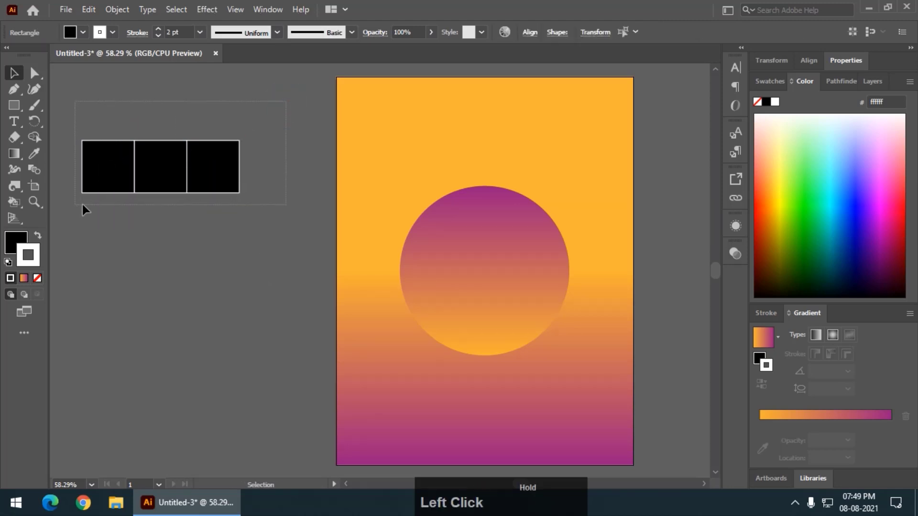
{"action": "left_click_drag", "start_coordinate": [172, 183], "coordinate": [168, 234]}
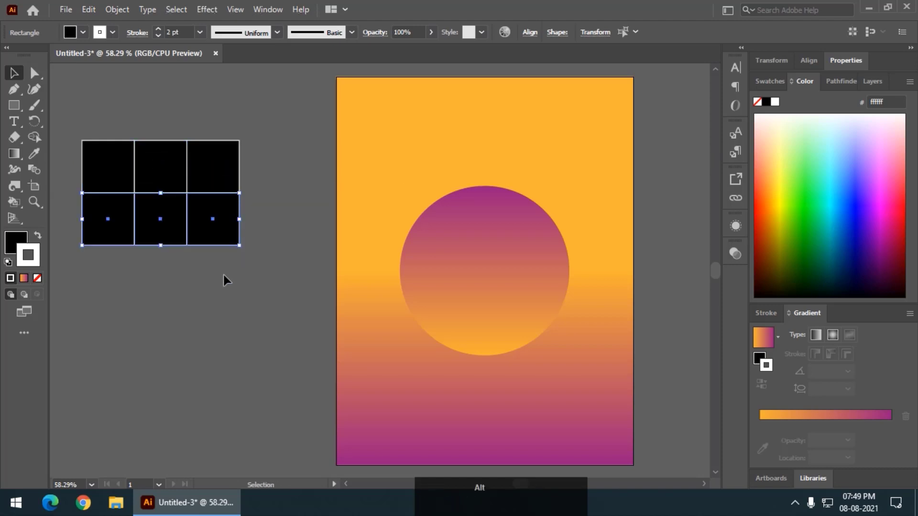
{"action": "key", "text": "ctrl+d"}
{"action": "left_click", "coordinate": [270, 121]}
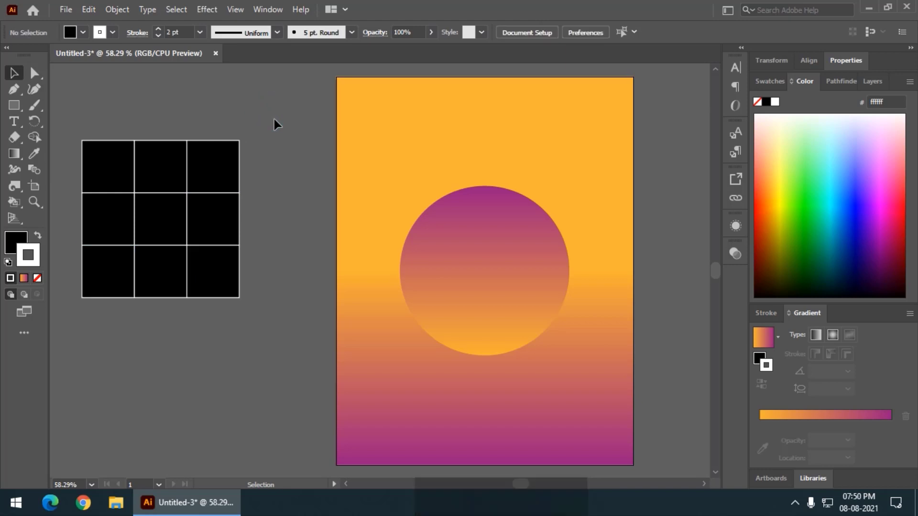
Step: Draw a closed, unfilled tilted rectangle with the Pen tool, its corners on the grid's outer edge where the dividing lines meet it
{"action": "left_click", "coordinate": [10, 91]}
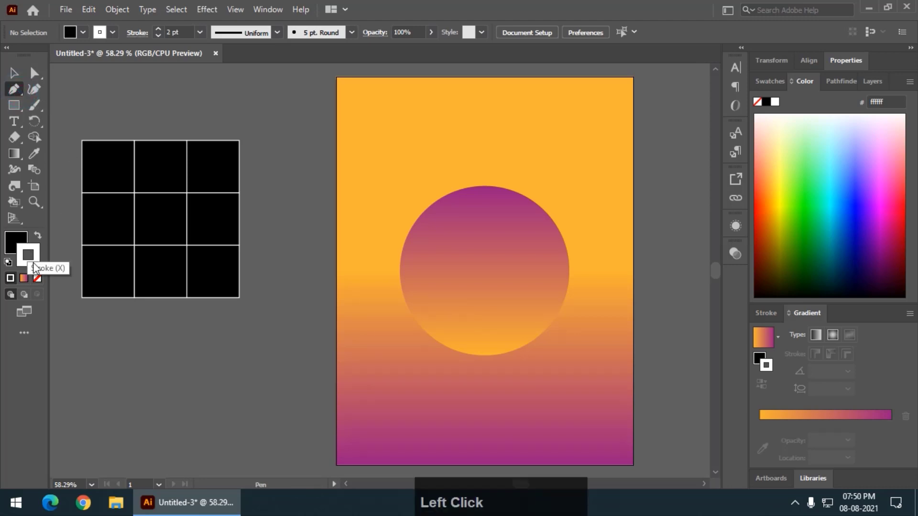
{"action": "left_click", "coordinate": [15, 241]}
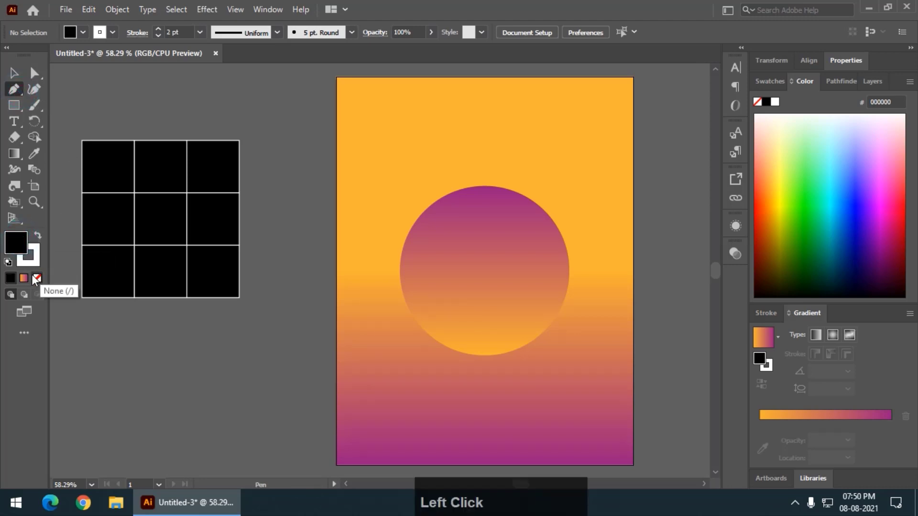
{"action": "left_click", "coordinate": [37, 278]}
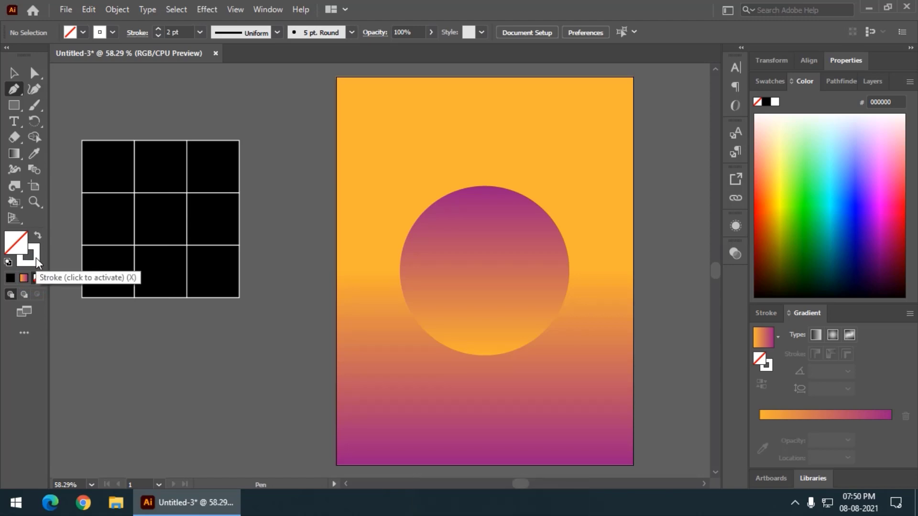
{"action": "left_click", "coordinate": [134, 298]}
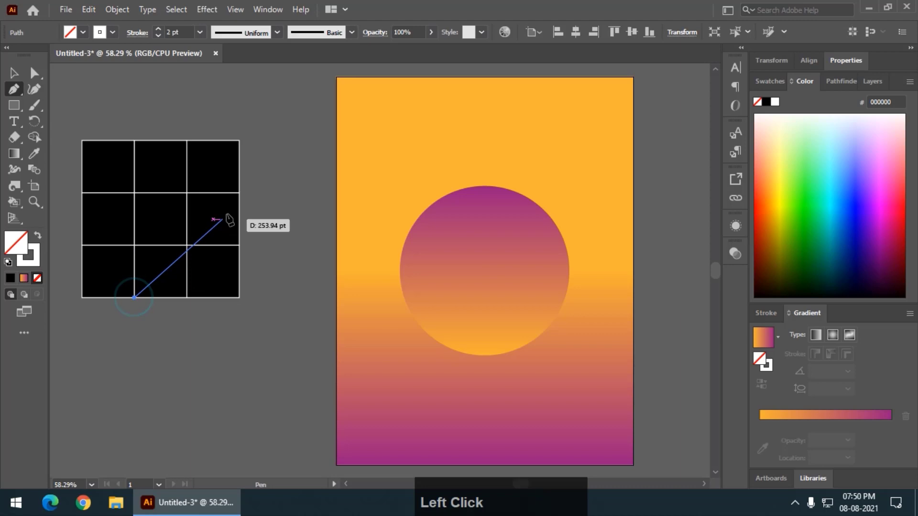
{"action": "left_click", "coordinate": [236, 194]}
{"action": "left_click", "coordinate": [186, 141]}
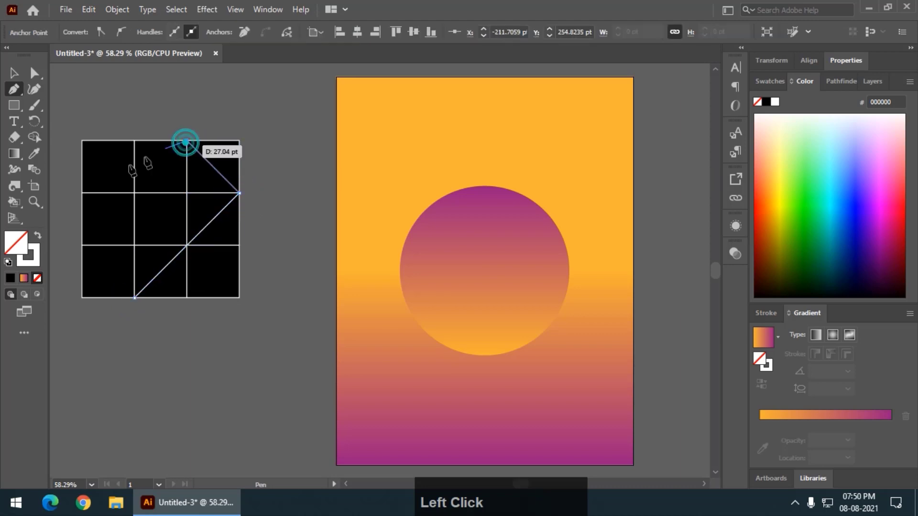
{"action": "left_click", "coordinate": [82, 245]}
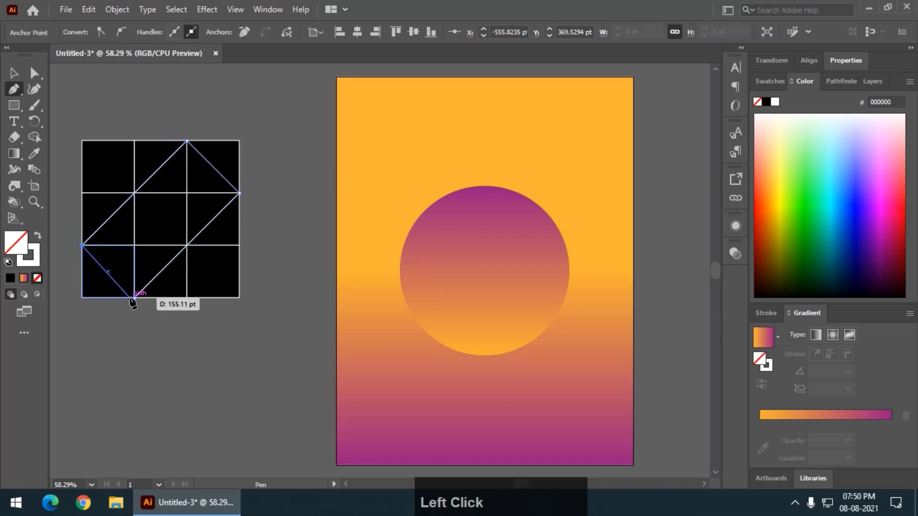
{"action": "left_click", "coordinate": [134, 298]}
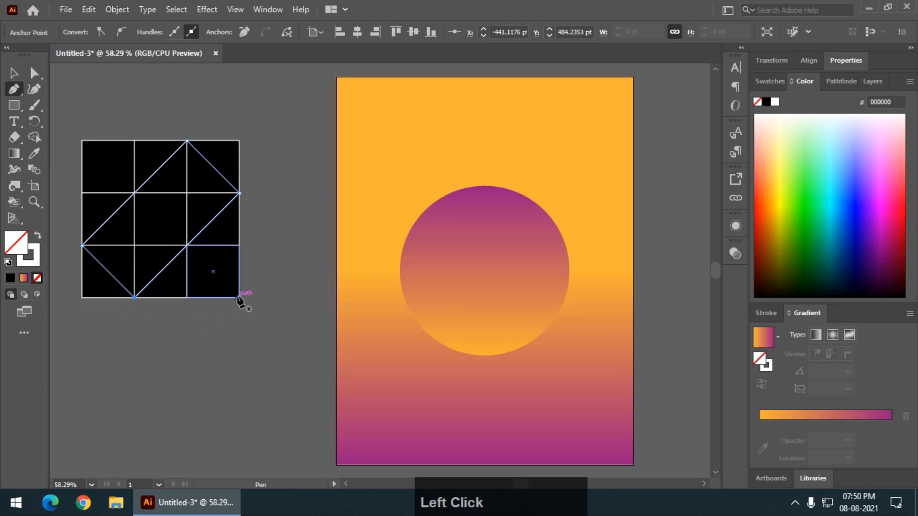
Step: Draw a diagonal line from the grid's lower-right corner to its upper-left corner and finish the path
{"action": "left_click", "coordinate": [238, 297]}
{"action": "left_click", "coordinate": [82, 141]}
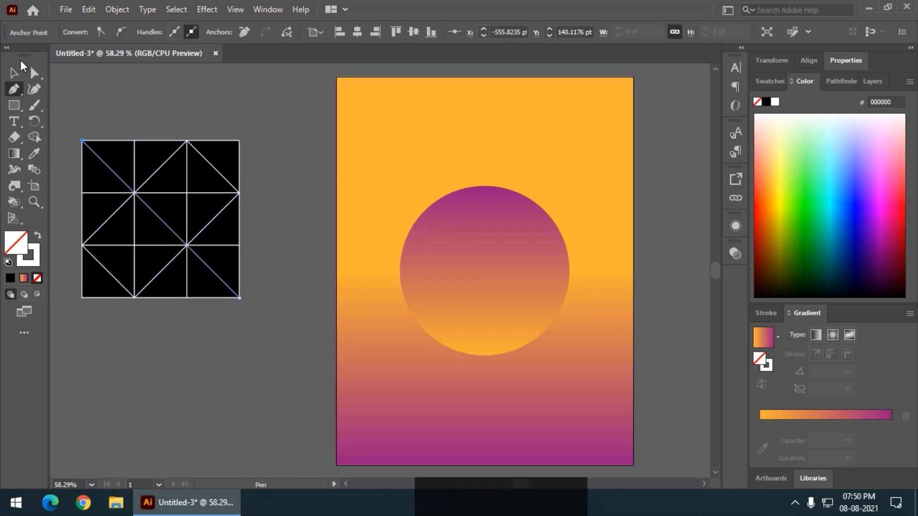
{"action": "key", "text": "v"}
Step: Split the whole grid along the diagonals with the Pathfinder Divide operation, then ungroup and deselect the pieces
{"action": "key", "text": "space"}
{"action": "mouse_move", "coordinate": [140, 111]}
{"action": "left_mouse_down"}
{"action": "mouse_move", "coordinate": [160, 116]}
{"action": "mouse_move", "coordinate": [150, 121]}
{"action": "left_mouse_up"}
{"action": "left_click_drag", "start_coordinate": [82, 121], "coordinate": [270, 334]}
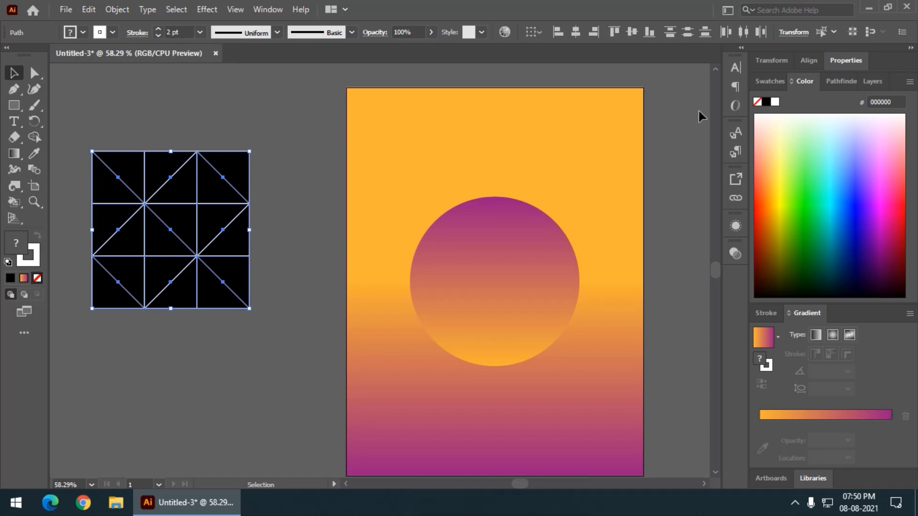
{"action": "left_click", "coordinate": [841, 82]}
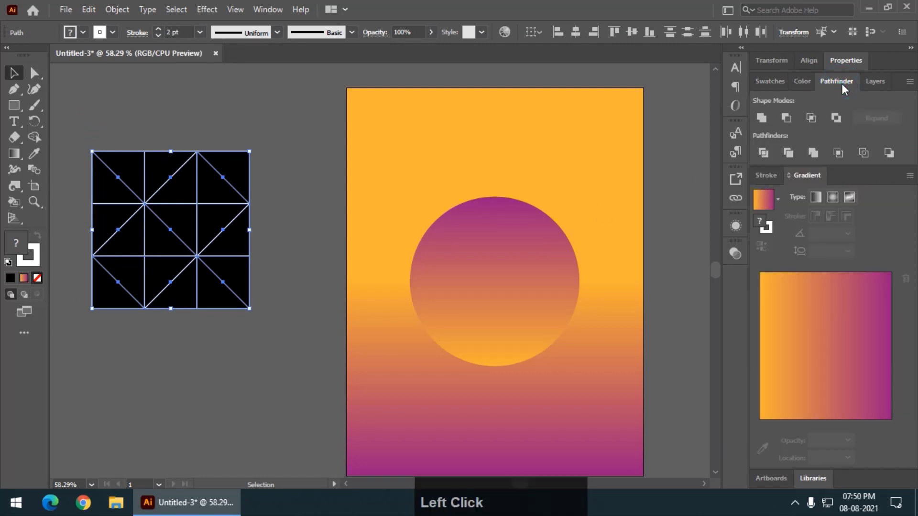
{"action": "left_click", "coordinate": [764, 154]}
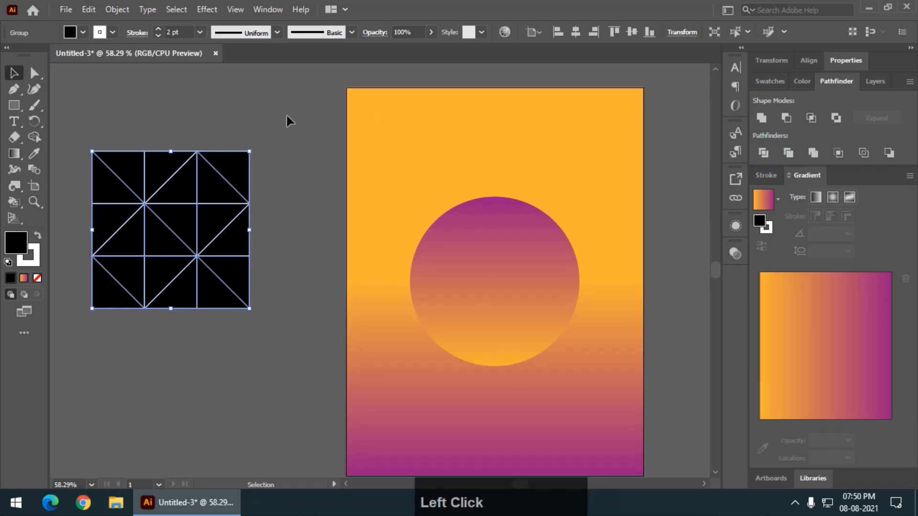
{"action": "right_click", "coordinate": [227, 175]}
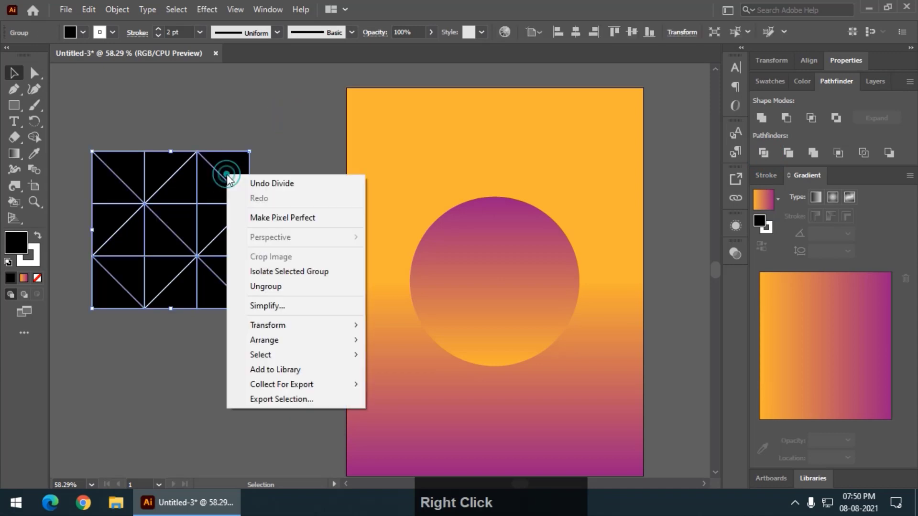
{"action": "left_click", "coordinate": [265, 286]}
{"action": "left_click", "coordinate": [271, 179]}
{"action": "left_click_drag", "start_coordinate": [240, 172], "coordinate": [274, 147]}
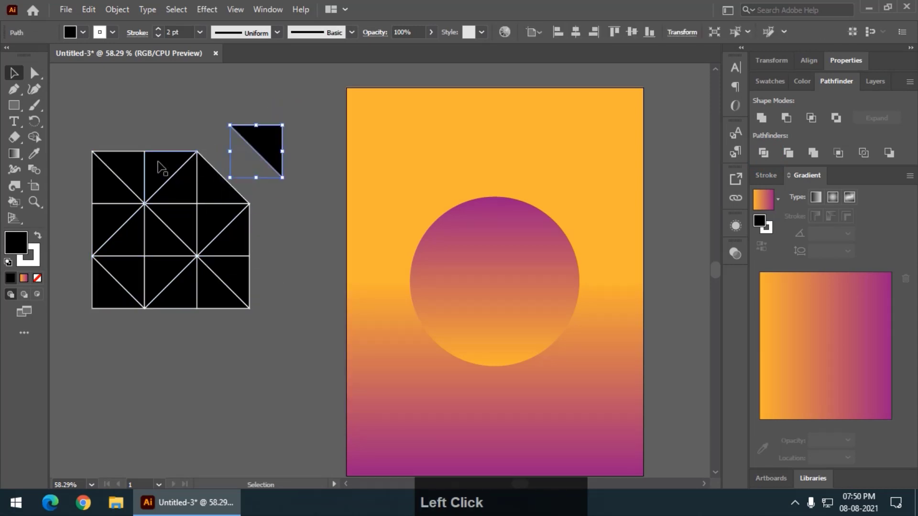
{"action": "left_click_drag", "start_coordinate": [162, 168], "coordinate": [172, 142]}
{"action": "left_click_drag", "start_coordinate": [115, 160], "coordinate": [109, 133]}
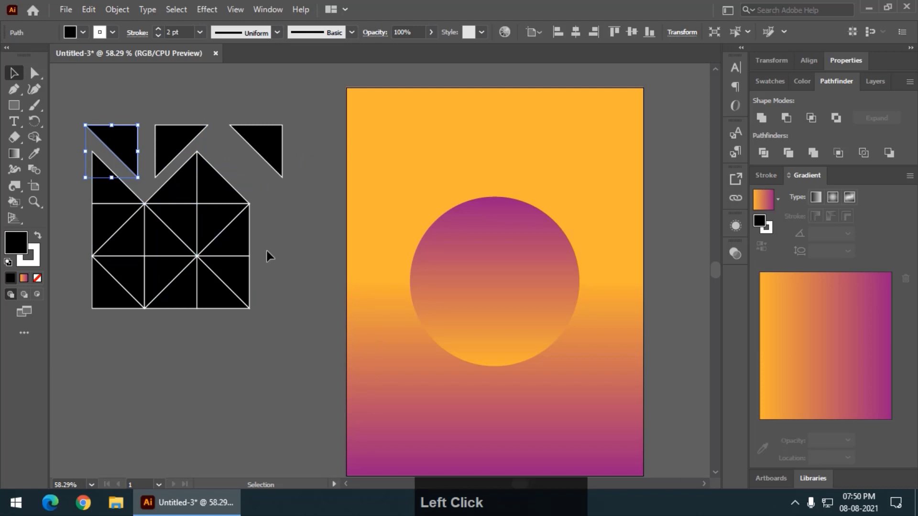
{"action": "key", "text": "ctrl+z"}
{"action": "key", "text": "ctrl+z"}
{"action": "key", "text": "ctrl+z"}
{"action": "left_click", "coordinate": [297, 117]}
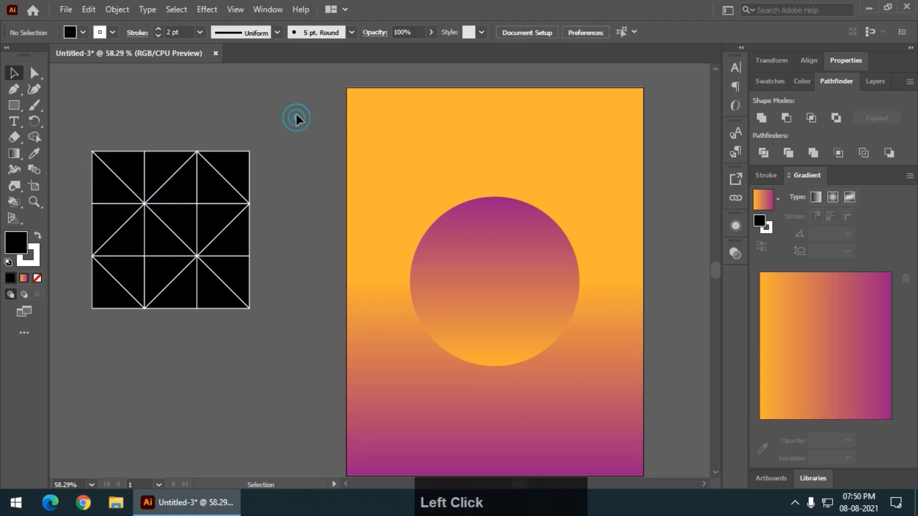
{"action": "left_click_drag", "start_coordinate": [294, 110], "coordinate": [89, 353]}
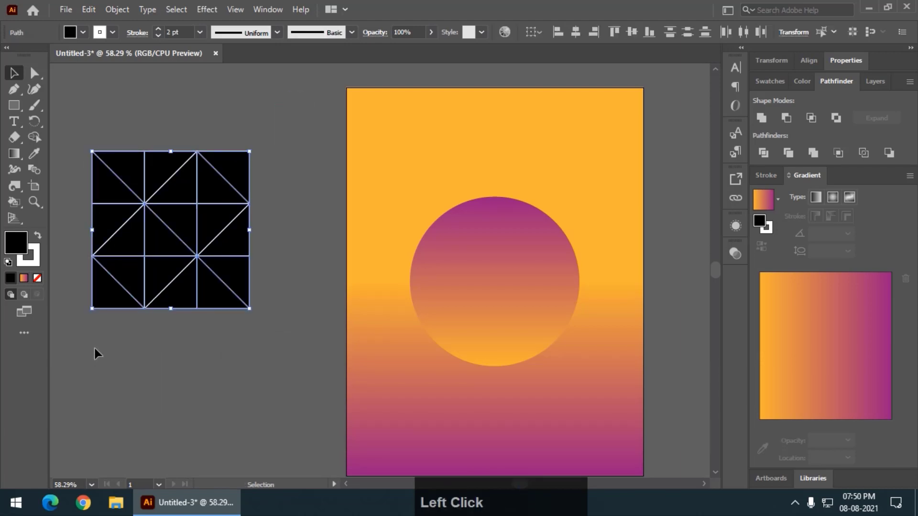
{"action": "left_click", "coordinate": [193, 354]}
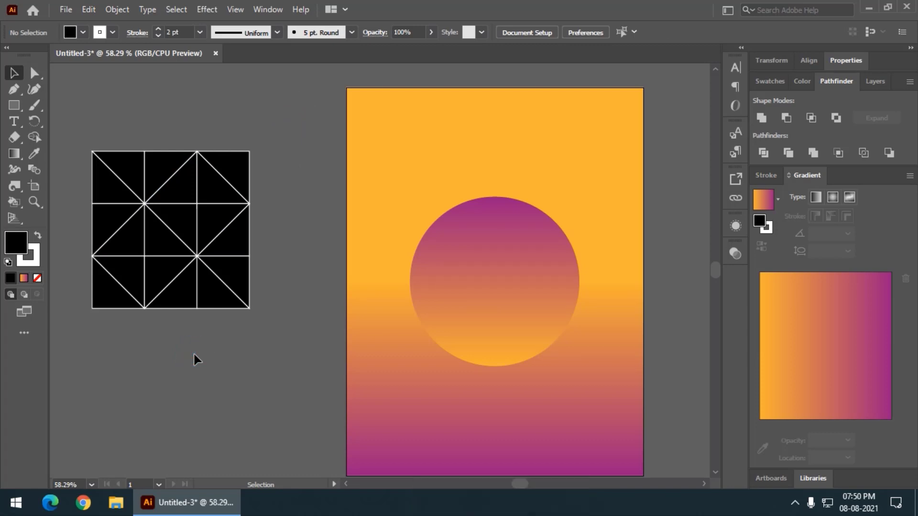
Step: Fill the lower triangles of the first two squares in the grid's top row with light gray and deselect them
{"action": "left_click", "coordinate": [99, 190]}
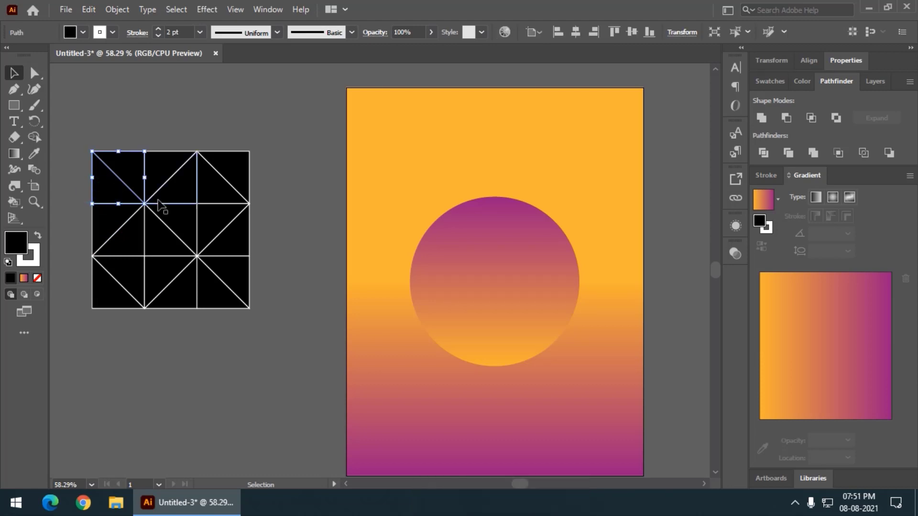
{"action": "left_click", "coordinate": [185, 192], "text": "shift"}
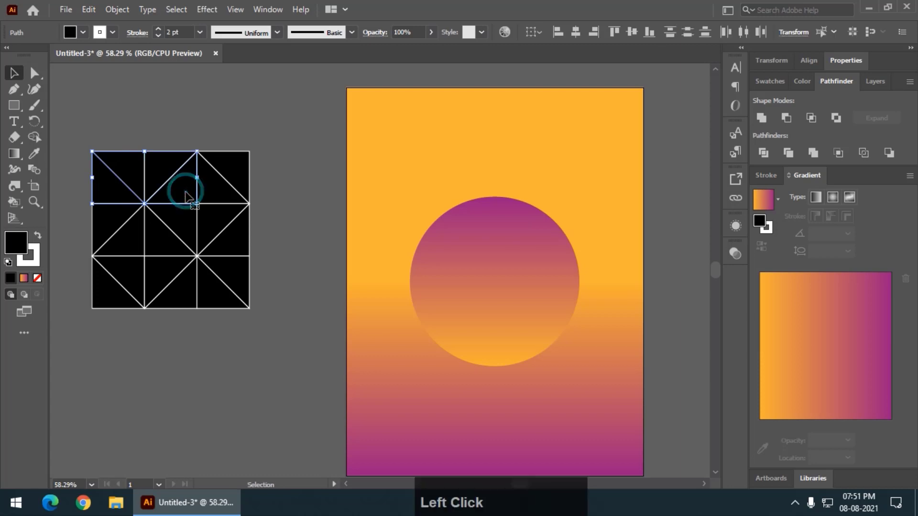
{"action": "left_click", "coordinate": [775, 80]}
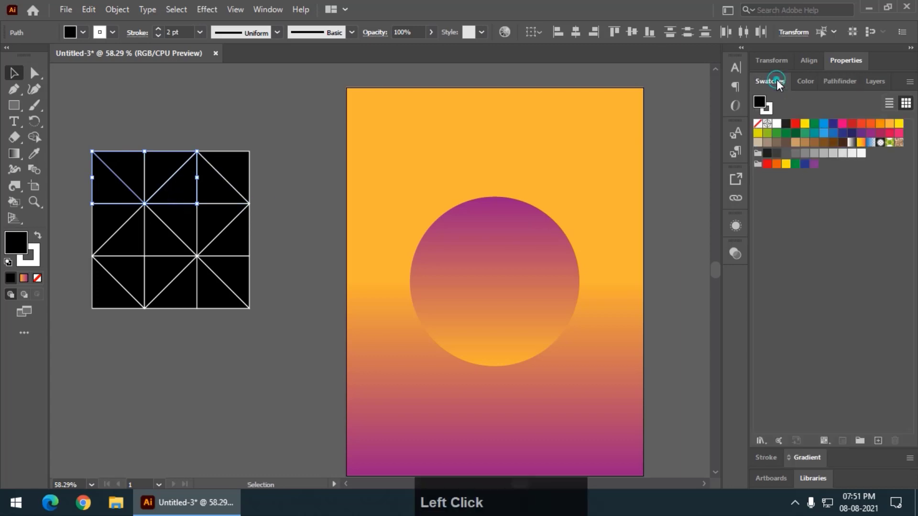
{"action": "left_click", "coordinate": [833, 153]}
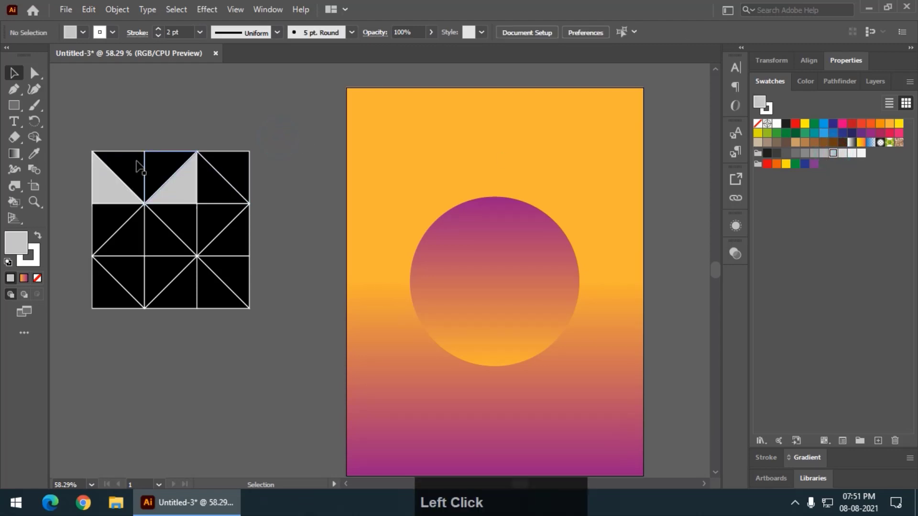
Step: Fill the upper triangles of the first two squares in the grid's top row with dark gray and deselect them
{"action": "left_click", "coordinate": [119, 161]}
{"action": "left_click", "coordinate": [172, 161], "text": "shift"}
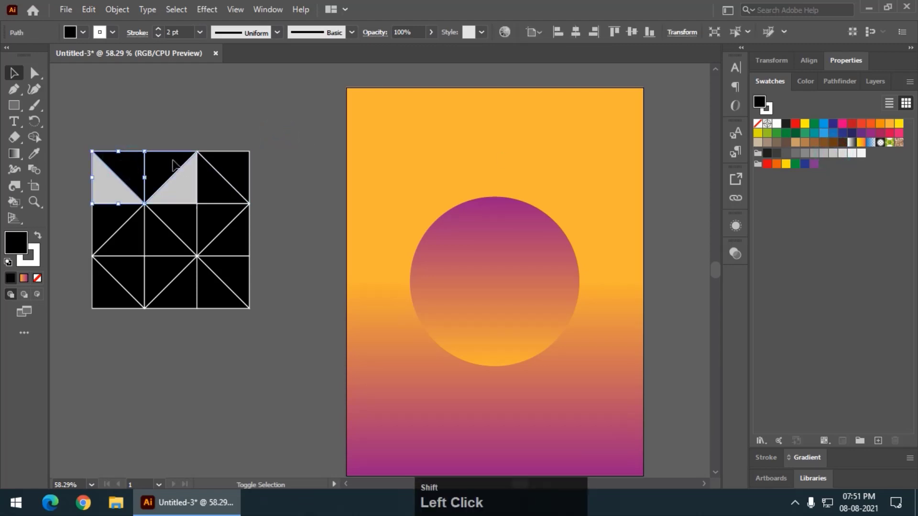
{"action": "left_click", "coordinate": [805, 153]}
{"action": "left_click", "coordinate": [269, 111]}
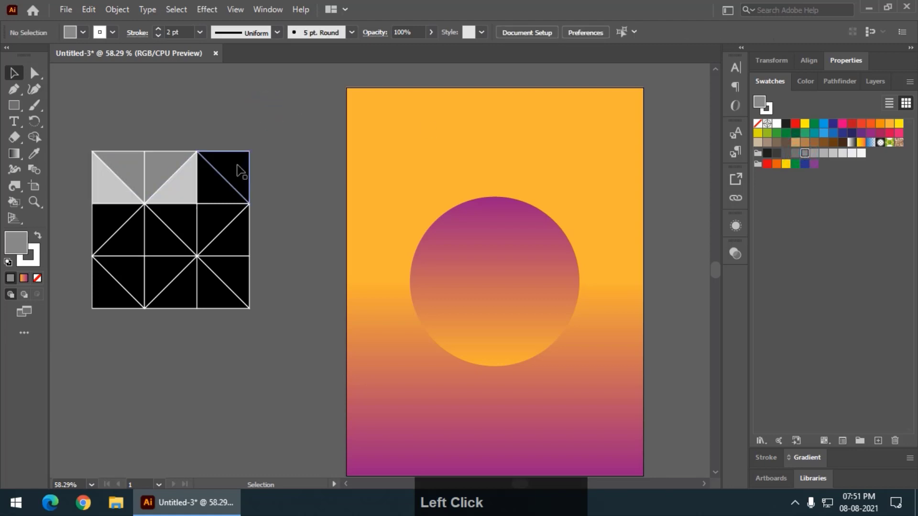
Step: In the upper two squares of the grid's last column, fill the outer triangles with very light gray and the inner ones with medium-light gray
{"action": "left_click", "coordinate": [241, 171]}
{"action": "left_click", "coordinate": [239, 239], "text": "shift"}
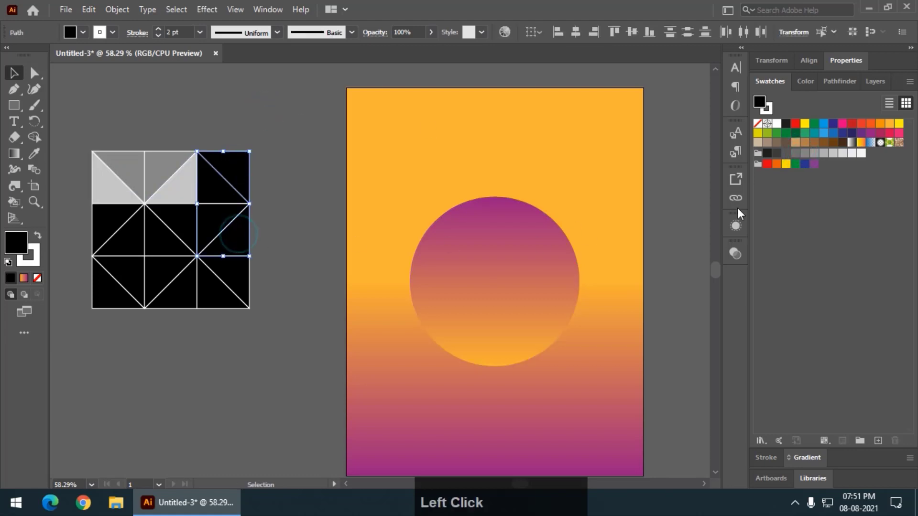
{"action": "left_click", "coordinate": [842, 154]}
{"action": "left_click", "coordinate": [207, 215], "text": "shift"}
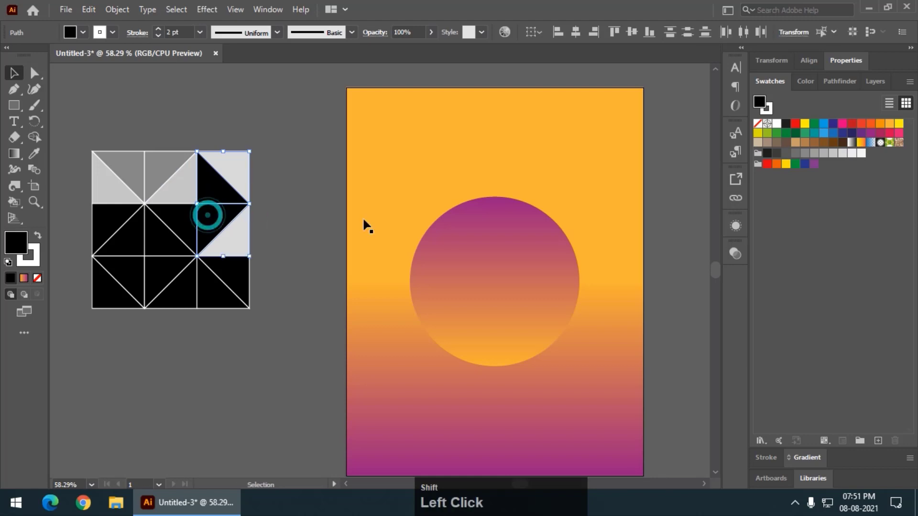
{"action": "left_click", "coordinate": [821, 155]}
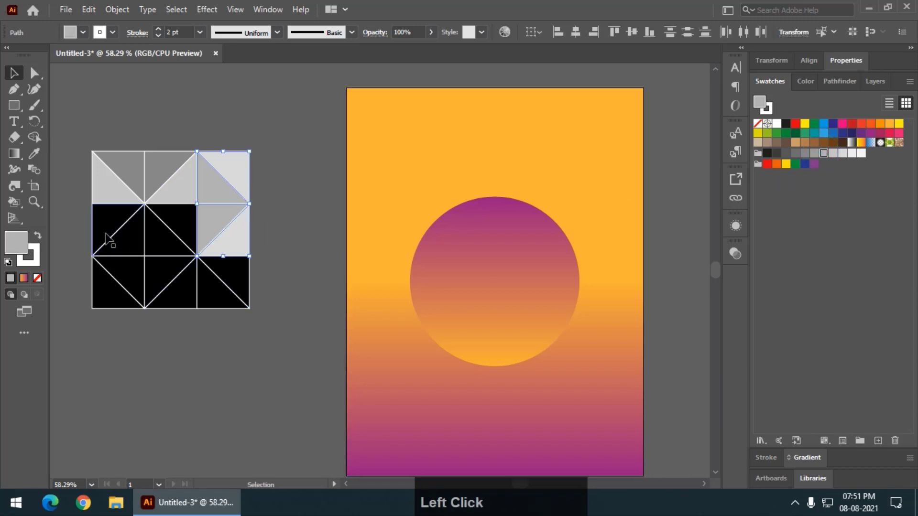
Step: Fill the upper triangles of the first two squares in the grid's middle row with medium gray and deselect them
{"action": "left_click", "coordinate": [108, 228]}
{"action": "left_click", "coordinate": [183, 217], "text": "shift"}
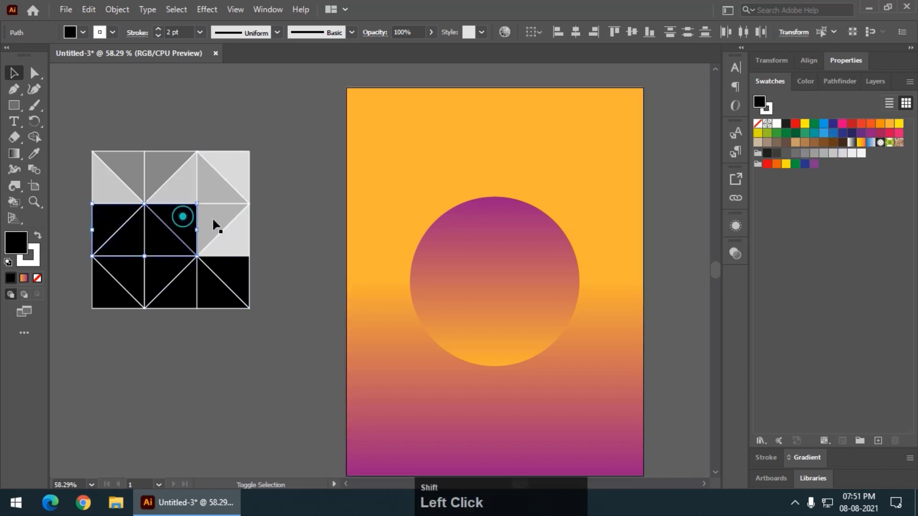
{"action": "left_click", "coordinate": [813, 154]}
{"action": "left_click", "coordinate": [242, 369]}
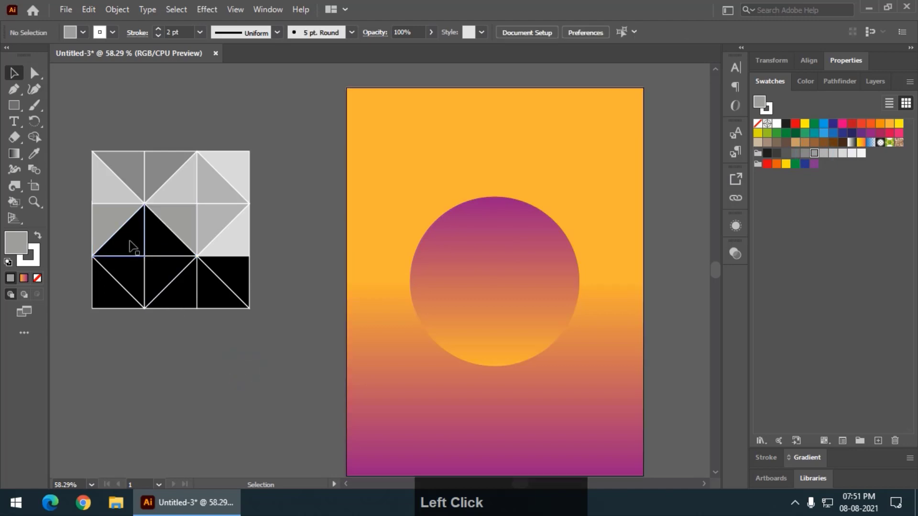
Step: Fill the lower triangles of the first two squares in the grid's bottom row with very light gray and deselect them
{"action": "left_click", "coordinate": [113, 301]}
{"action": "left_click", "coordinate": [181, 303], "text": "shift"}
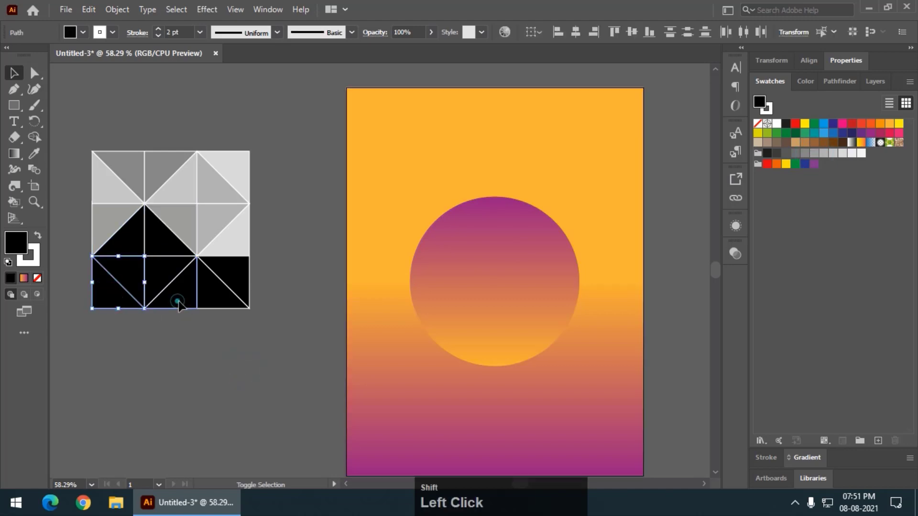
{"action": "left_click", "coordinate": [832, 153]}
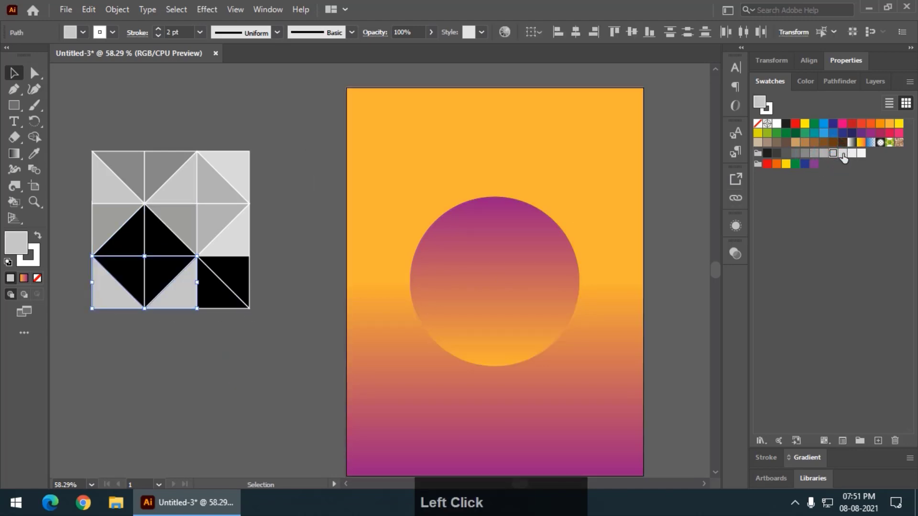
{"action": "left_click", "coordinate": [843, 154]}
{"action": "left_click", "coordinate": [250, 370]}
Step: Fill the lower triangles of the first two squares in the grid's middle row with very light gray and deselect them
{"action": "left_click", "coordinate": [143, 239]}
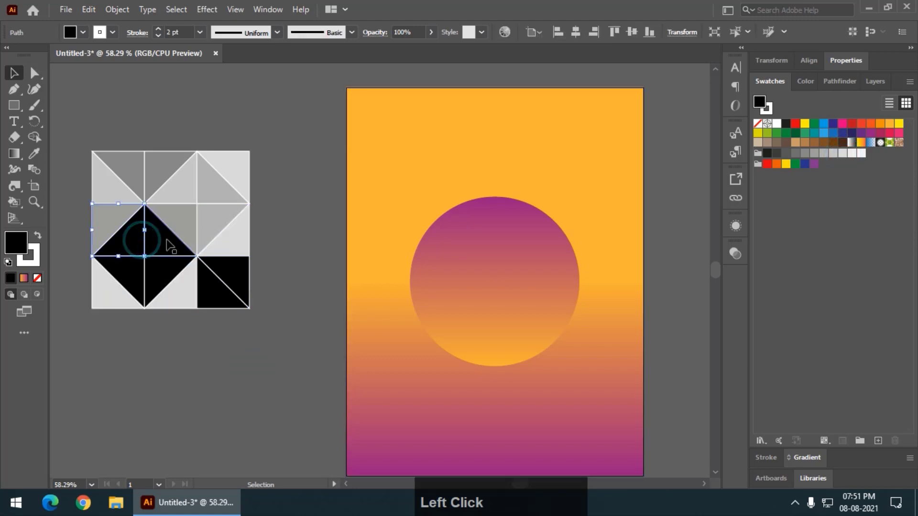
{"action": "left_click", "coordinate": [168, 244], "text": "shift"}
{"action": "left_click", "coordinate": [796, 154]}
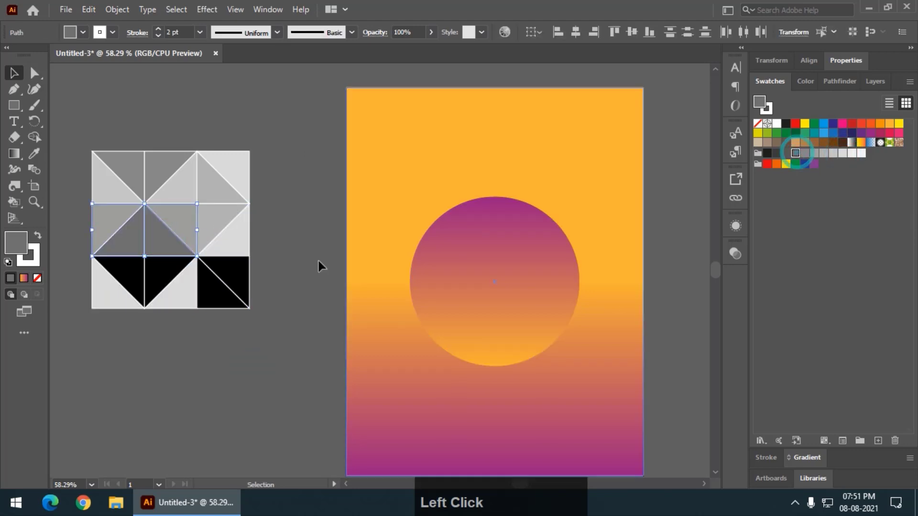
{"action": "left_click", "coordinate": [841, 154]}
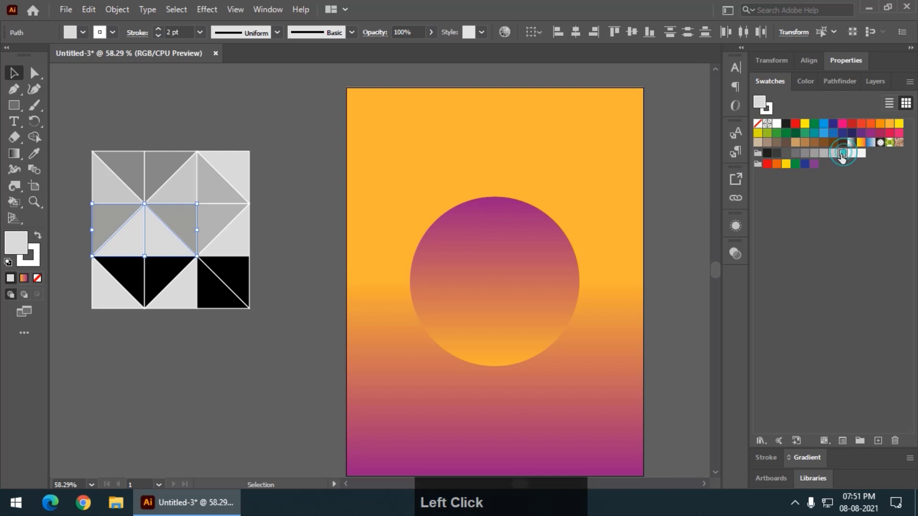
{"action": "left_click", "coordinate": [281, 101]}
Step: Fill the upper triangles of the first two squares in the grid's bottom row with medium gray and deselect them
{"action": "left_click", "coordinate": [124, 278]}
{"action": "left_click", "coordinate": [172, 268], "text": "shift"}
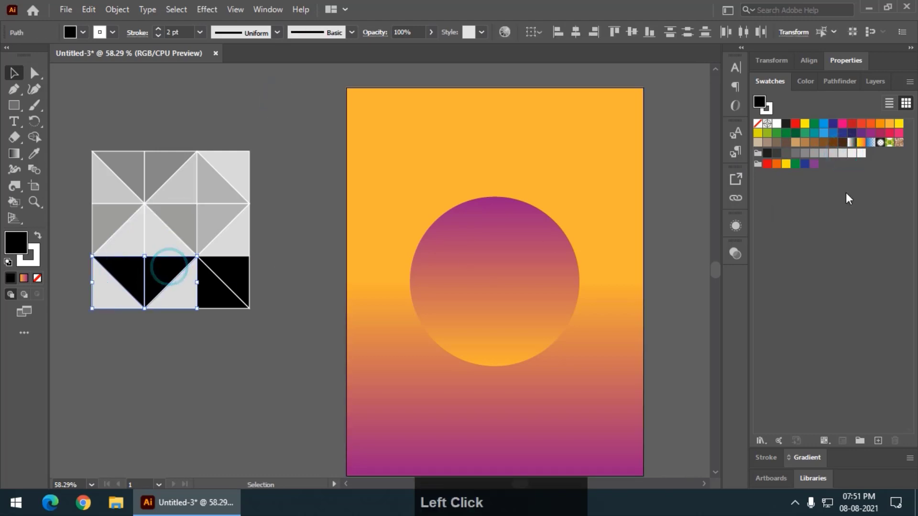
{"action": "left_click", "coordinate": [815, 154]}
{"action": "left_click", "coordinate": [308, 113]}
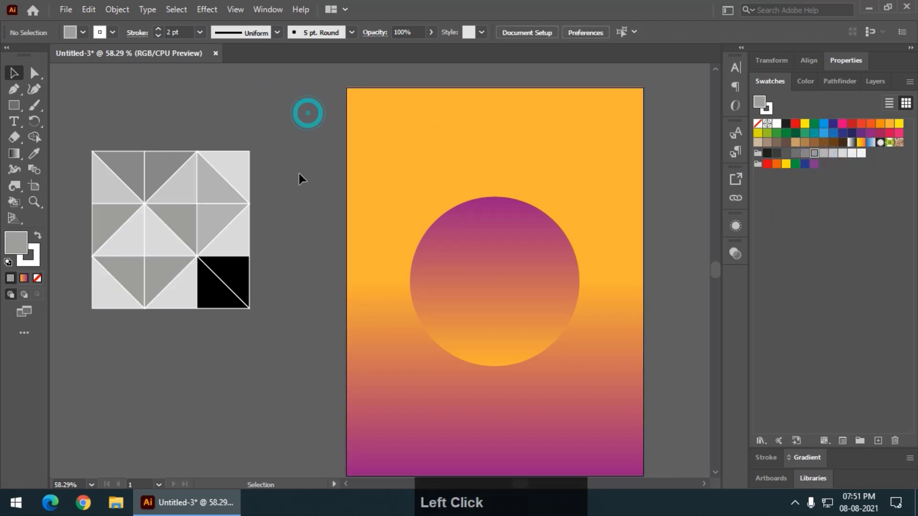
Step: Fill both triangles of the grid's lower-right square with medium gray and deselect them
{"action": "left_click", "coordinate": [222, 305], "text": "shift"}
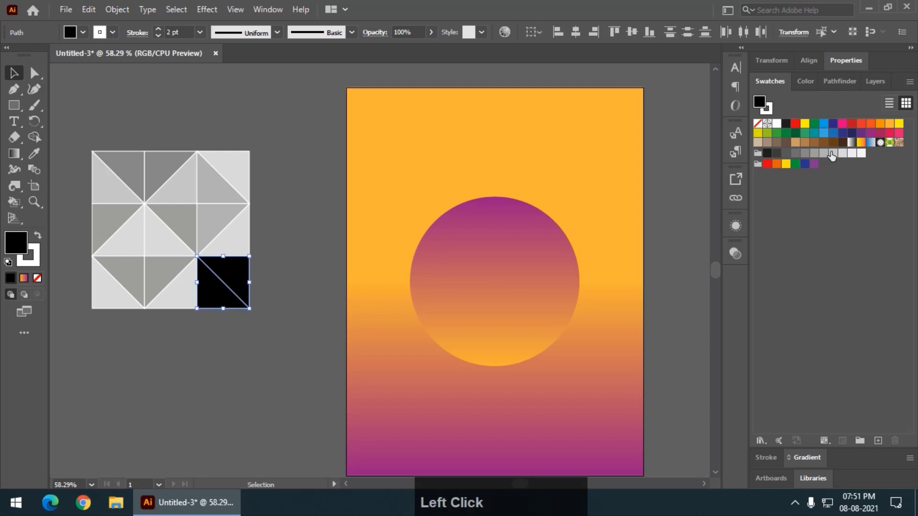
{"action": "left_click", "coordinate": [814, 154]}
{"action": "left_click", "coordinate": [301, 128]}
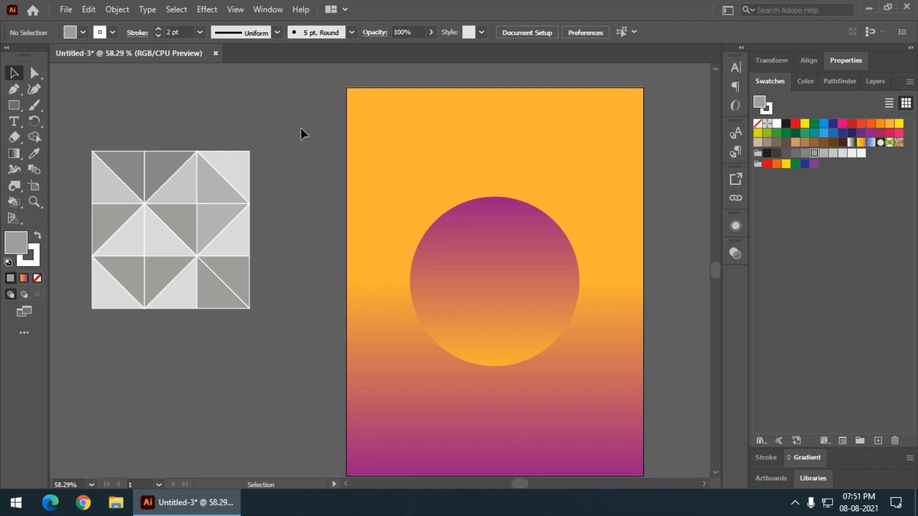
Step: Group all the grid's triangles and make a new pattern from the group using Pattern Options
{"action": "left_click_drag", "start_coordinate": [298, 106], "coordinate": [74, 357]}
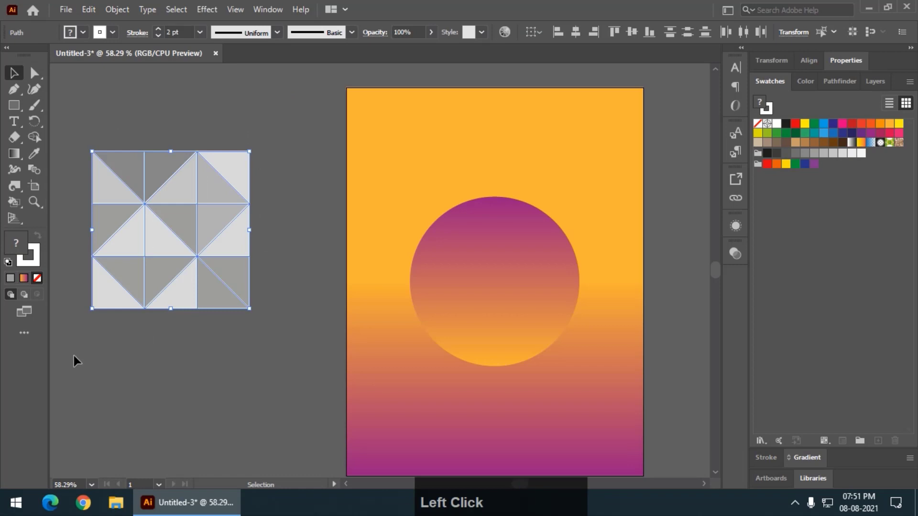
{"action": "key", "text": "ctrl+g"}
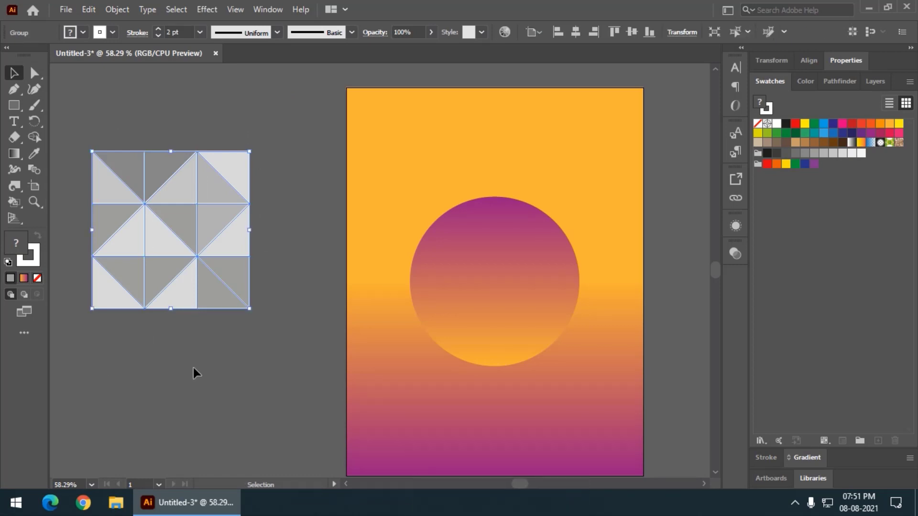
{"action": "left_click", "coordinate": [268, 10]}
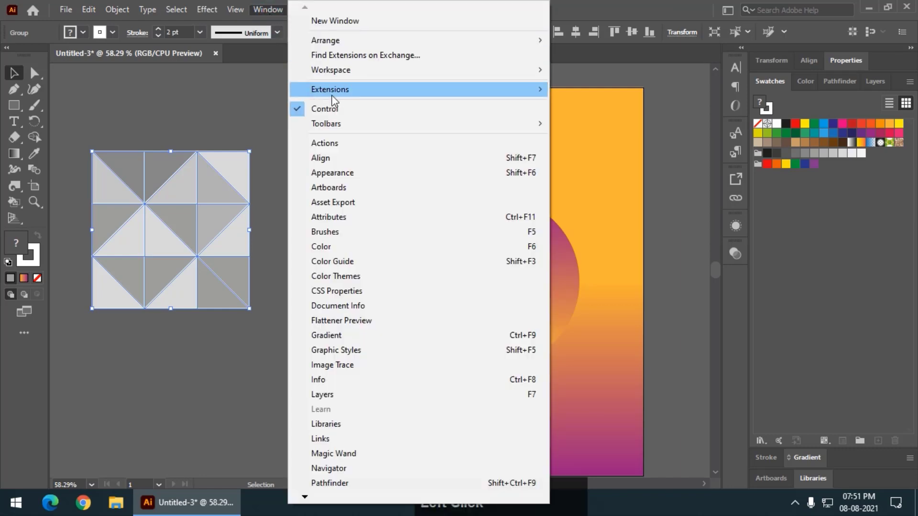
{"action": "scroll", "coordinate": [383, 362], "scroll_direction": "down", "scroll_amount": 1}
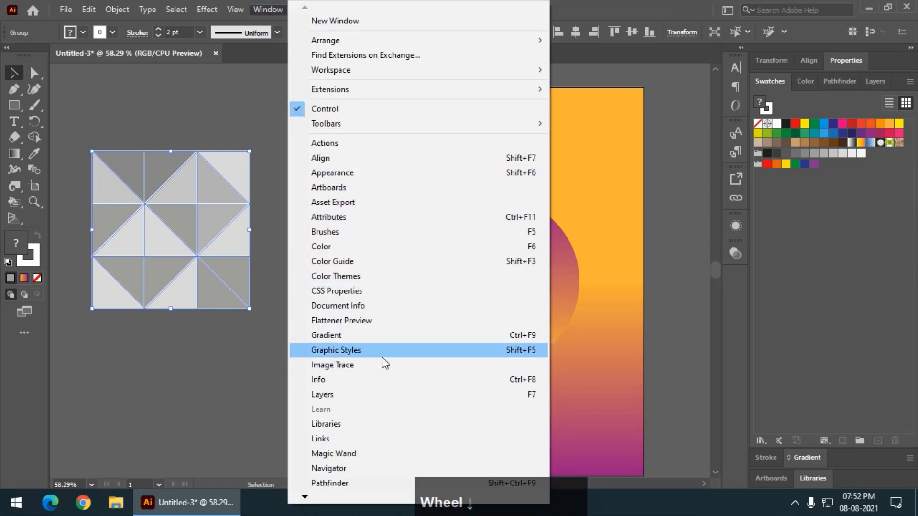
{"action": "left_click", "coordinate": [308, 498]}
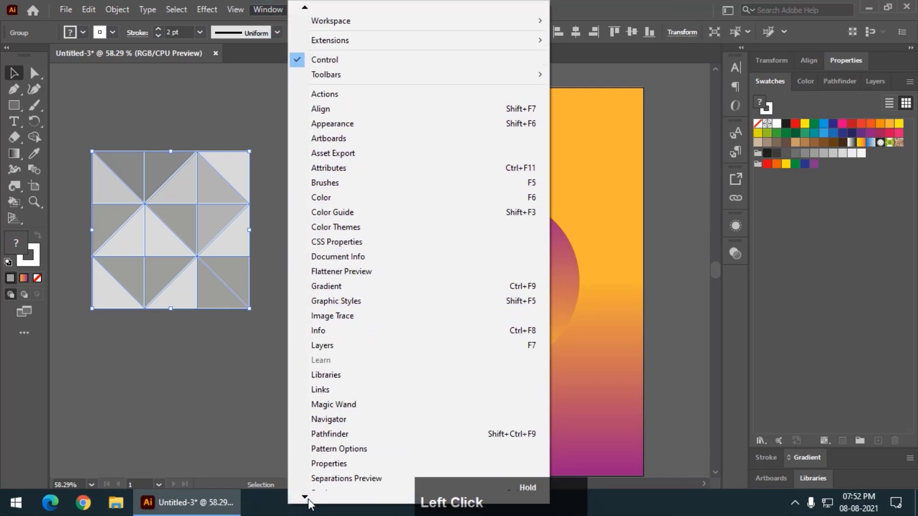
{"action": "left_click", "coordinate": [338, 376]}
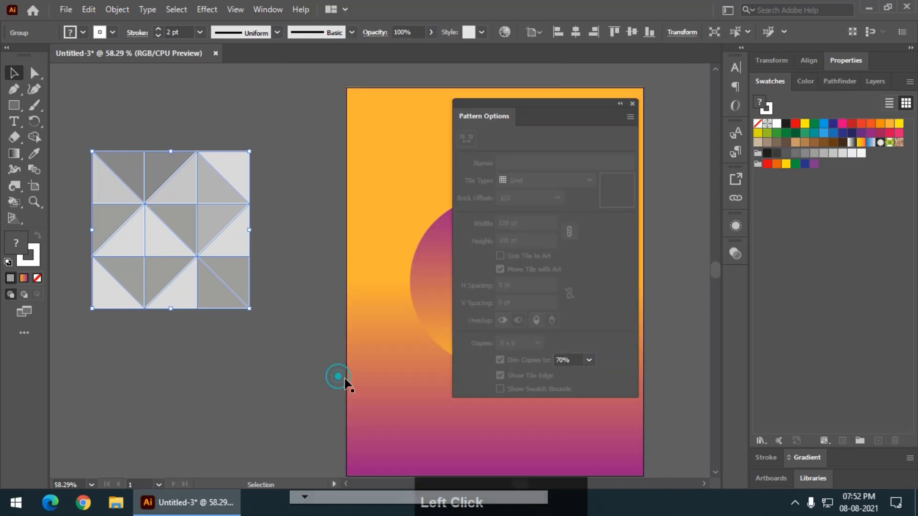
{"action": "left_click_drag", "start_coordinate": [492, 115], "coordinate": [399, 117]}
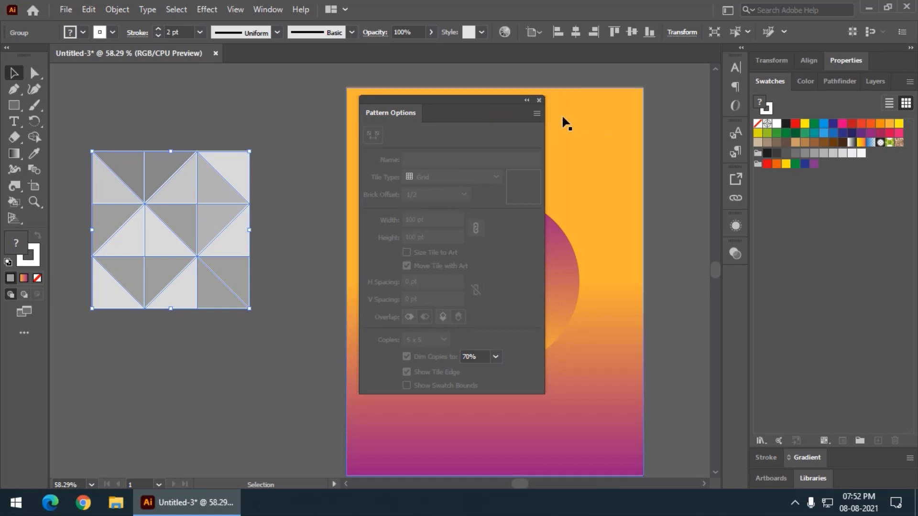
{"action": "left_click", "coordinate": [539, 116]}
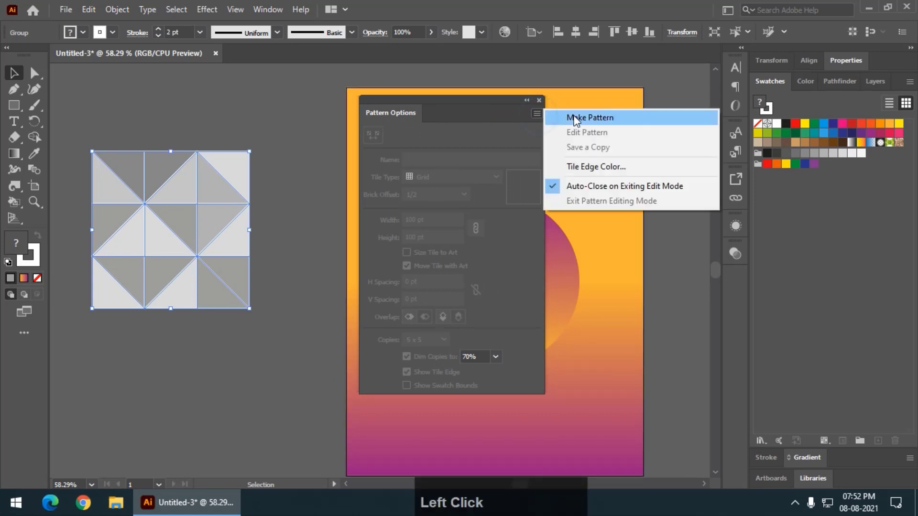
{"action": "left_click", "coordinate": [580, 118]}
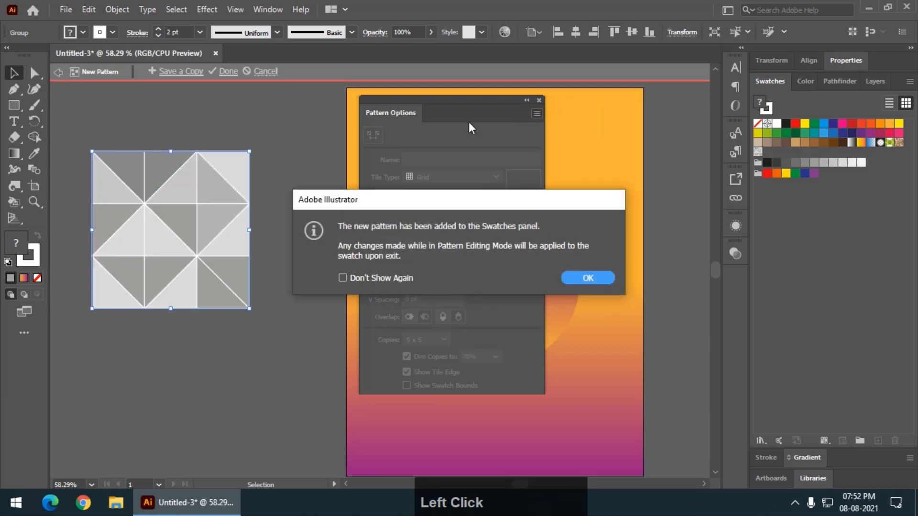
{"action": "left_click", "coordinate": [587, 278]}
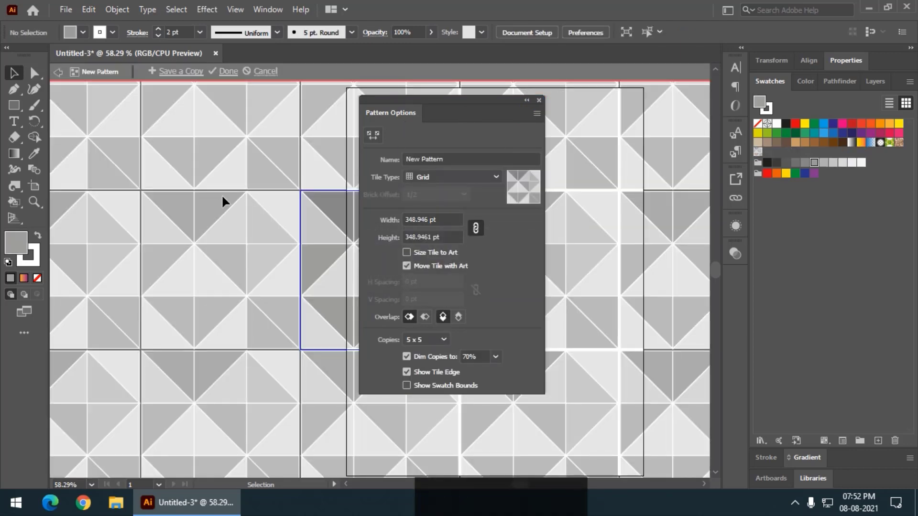
Step: Reduce the pattern tile's width to 344 pt with proportions maintained, closing the gaps between tiles, and finish editing the pattern
{"action": "key", "text": "ctrl+equal"}
{"action": "key", "text": "ctrl+equal"}
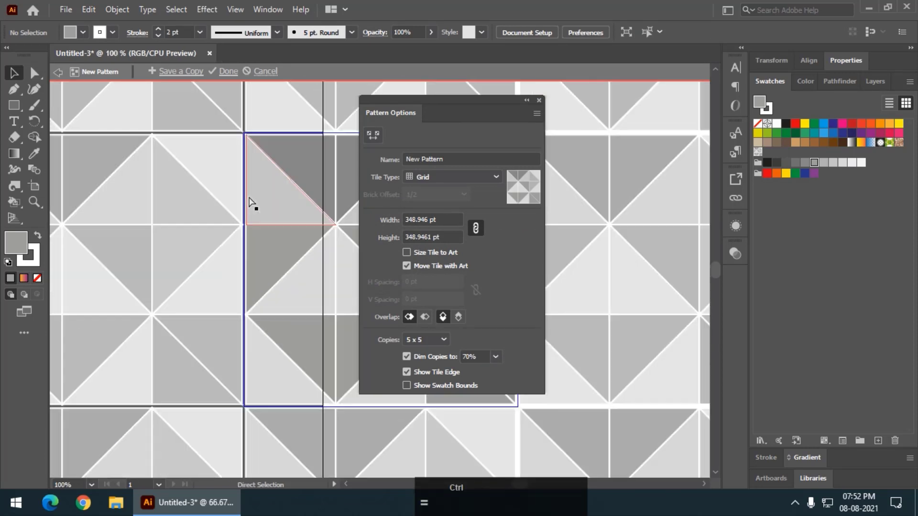
{"action": "left_click_drag", "start_coordinate": [185, 208], "coordinate": [337, 272]}
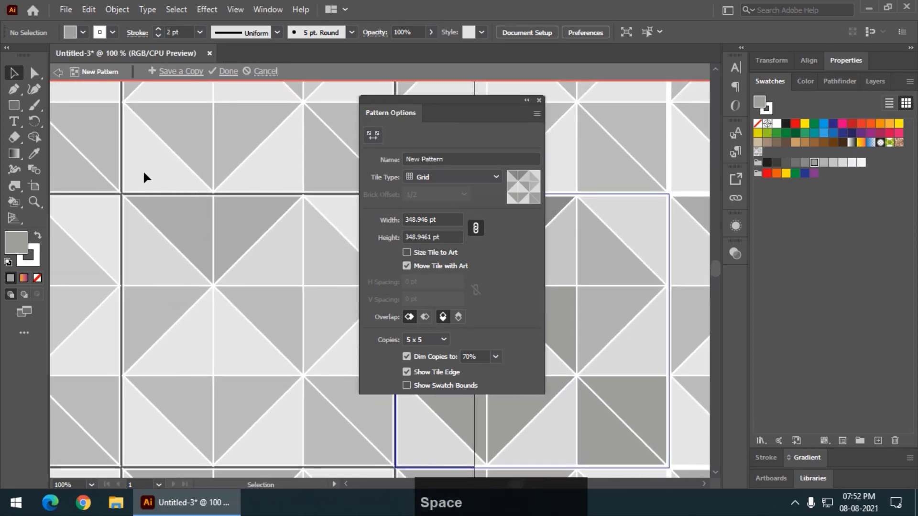
{"action": "left_click", "coordinate": [416, 220]}
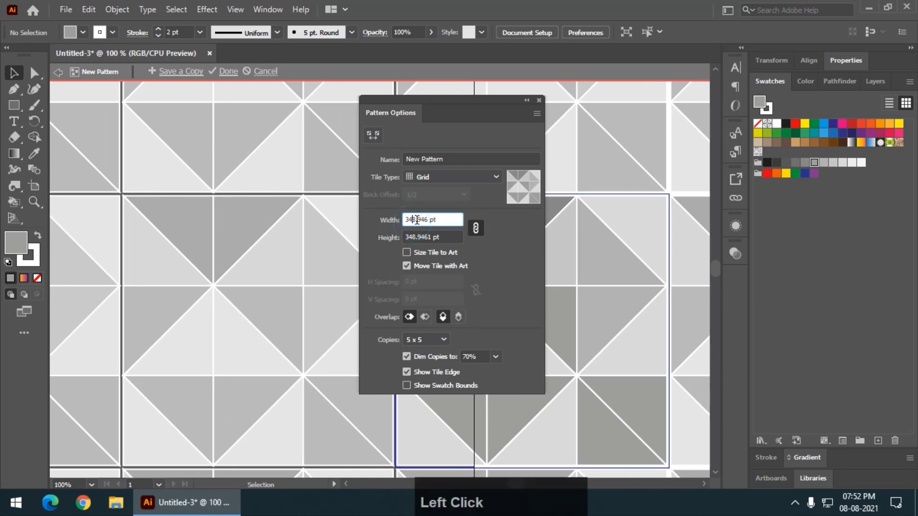
{"action": "scroll", "coordinate": [416, 220], "scroll_direction": "down", "scroll_amount": 1}
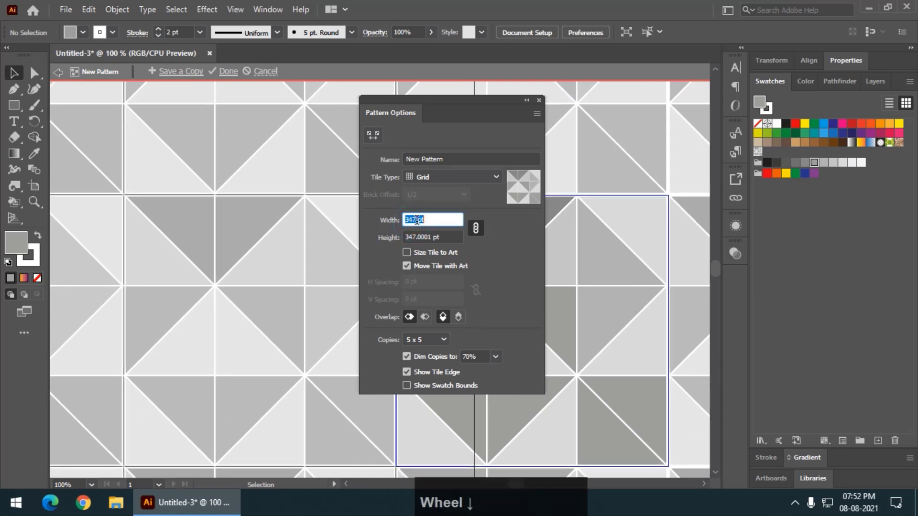
{"action": "scroll", "coordinate": [416, 220], "scroll_direction": "up", "scroll_amount": 1}
{"action": "scroll", "coordinate": [416, 220], "scroll_direction": "down", "scroll_amount": 1}
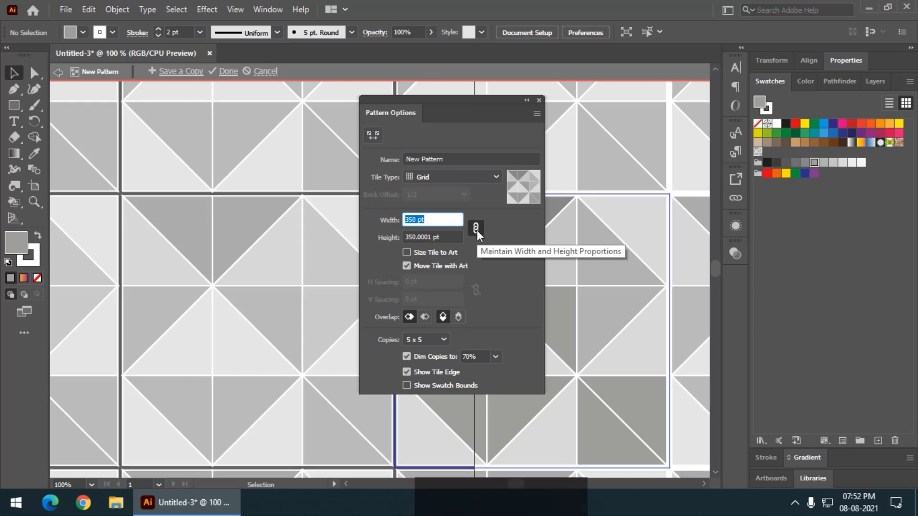
{"action": "left_click", "coordinate": [412, 221]}
{"action": "scroll", "coordinate": [412, 220], "scroll_direction": "down", "scroll_amount": 5}
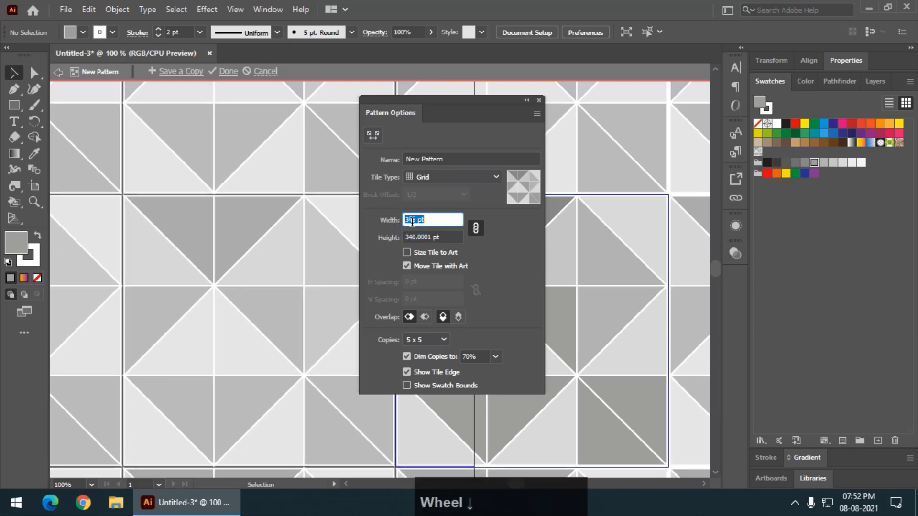
{"action": "scroll", "coordinate": [412, 222], "scroll_direction": "down", "scroll_amount": 1}
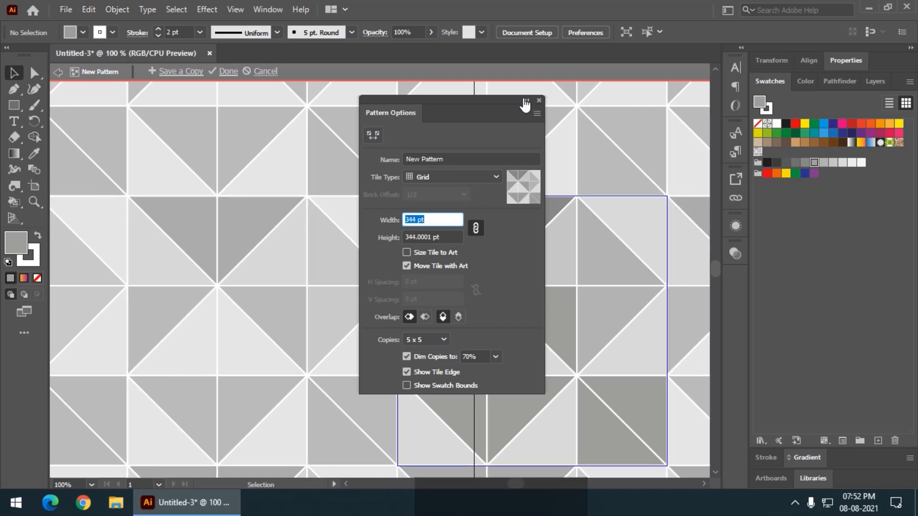
{"action": "left_click", "coordinate": [228, 71]}
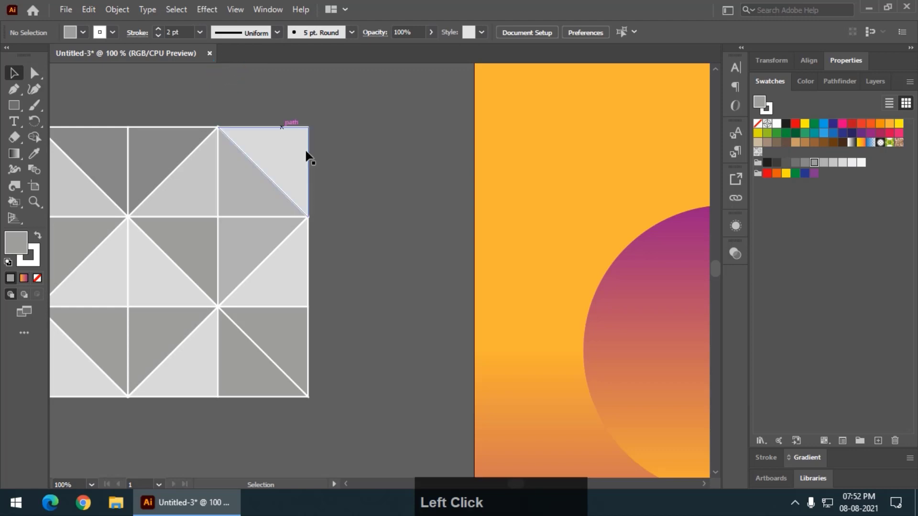
{"action": "key", "text": "ctrl+minus"}
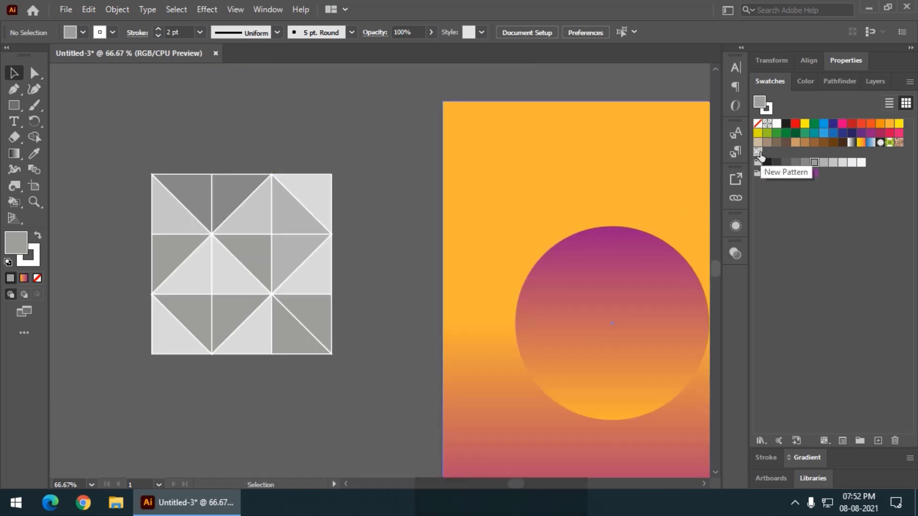
Step: Delete the original grayscale triangle grid beside the artboard
{"action": "key", "text": "space"}
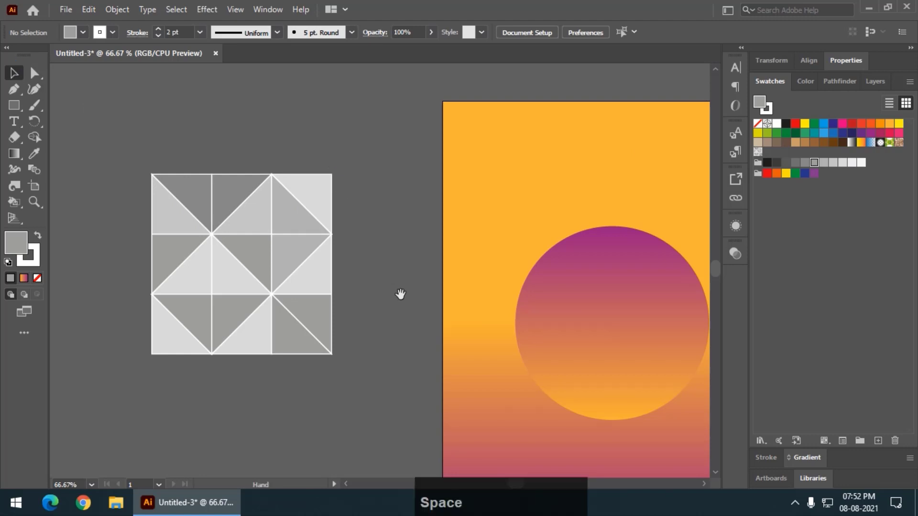
{"action": "left_click_drag", "start_coordinate": [395, 297], "coordinate": [315, 274]}
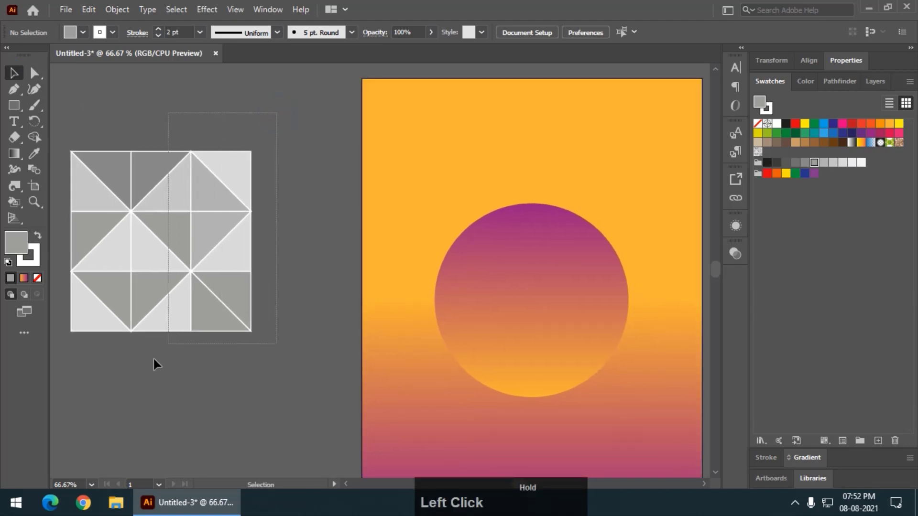
{"action": "key", "text": "ctrl+a"}
{"action": "key", "text": "Delete"}
{"action": "key", "text": "space"}
{"action": "left_click_drag", "start_coordinate": [254, 353], "coordinate": [197, 297]}
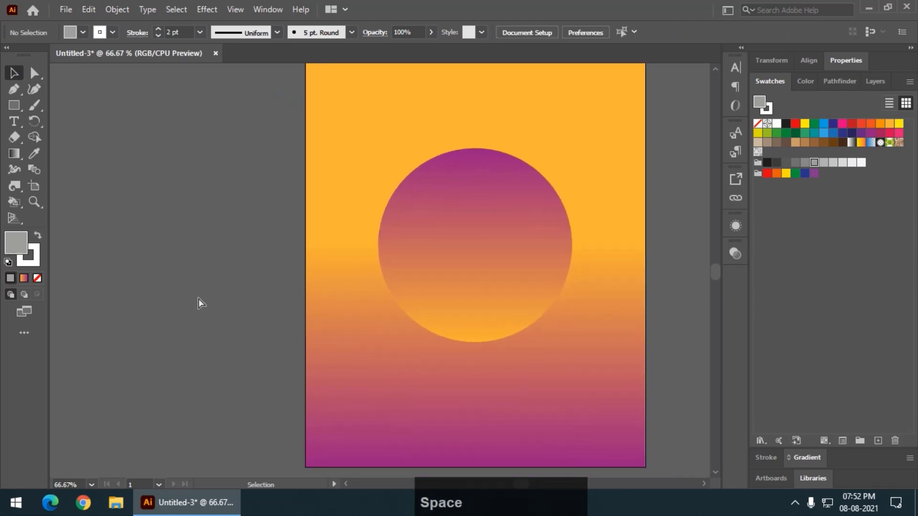
Step: Draw a black-filled 650 × 850 pt rectangle covering the entire artboard
{"action": "key", "text": "ctrl+minus"}
{"action": "left_click", "coordinate": [14, 104]}
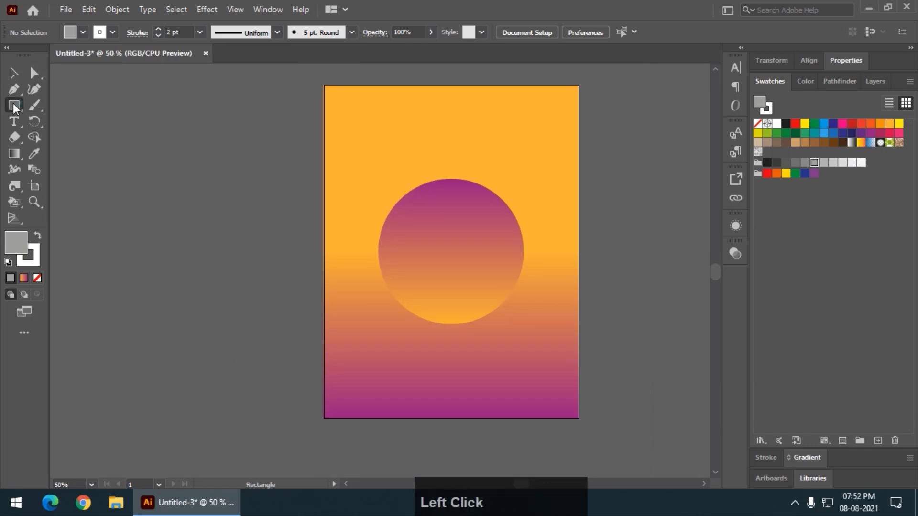
{"action": "double_click", "coordinate": [23, 246]}
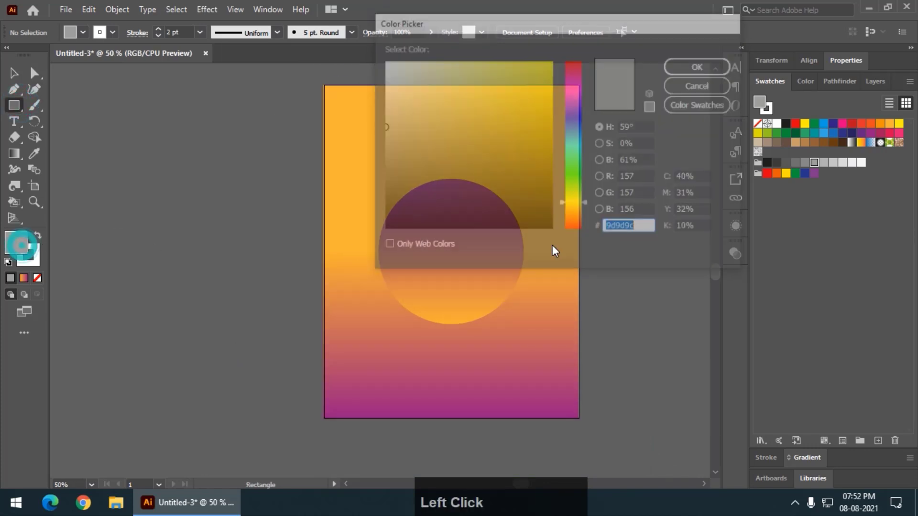
{"action": "left_click", "coordinate": [553, 230]}
{"action": "left_click", "coordinate": [682, 71]}
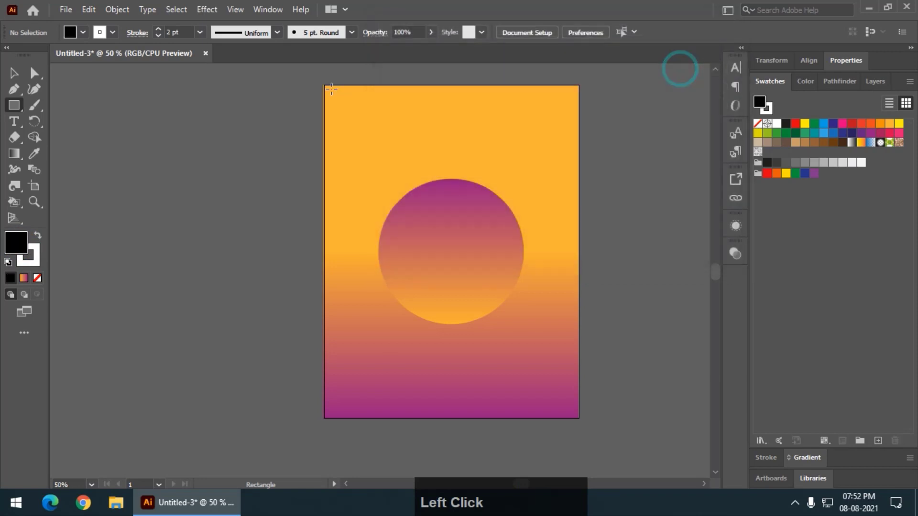
{"action": "left_click_drag", "start_coordinate": [325, 85], "coordinate": [579, 418]}
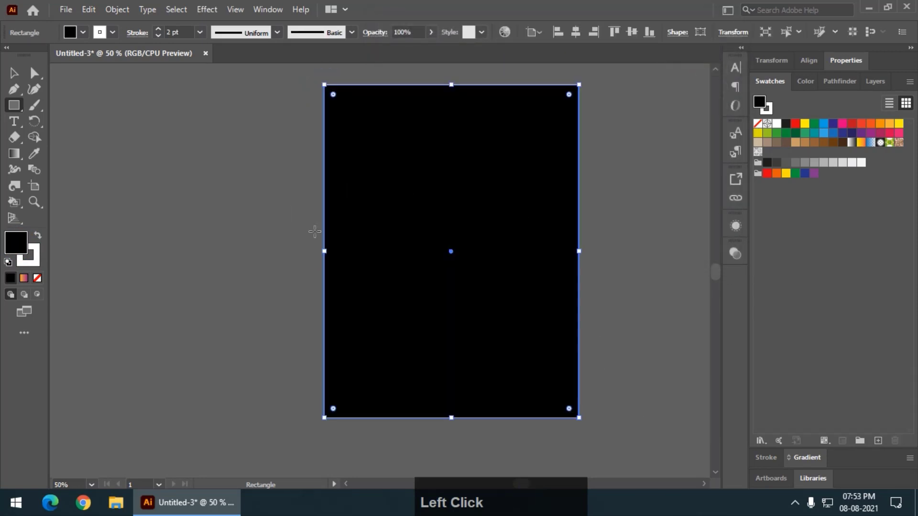
Step: Fill the artboard-sized rectangle with the new triangle pattern swatch and set its blending mode to Overlay
{"action": "left_click", "coordinate": [759, 152]}
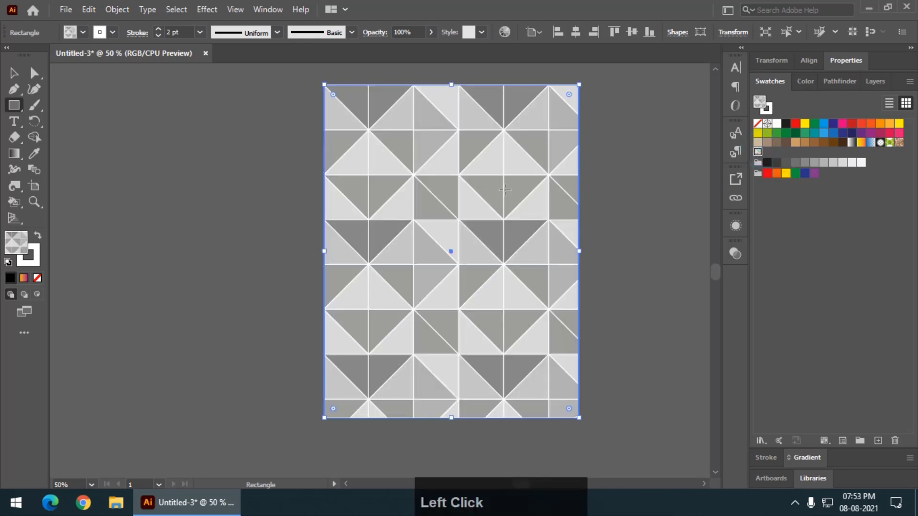
{"action": "left_click", "coordinate": [739, 257]}
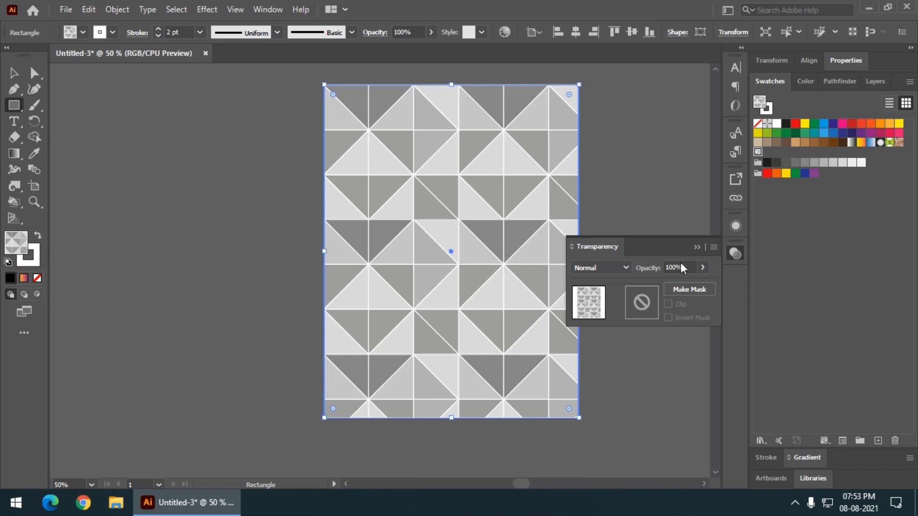
{"action": "left_click", "coordinate": [626, 267]}
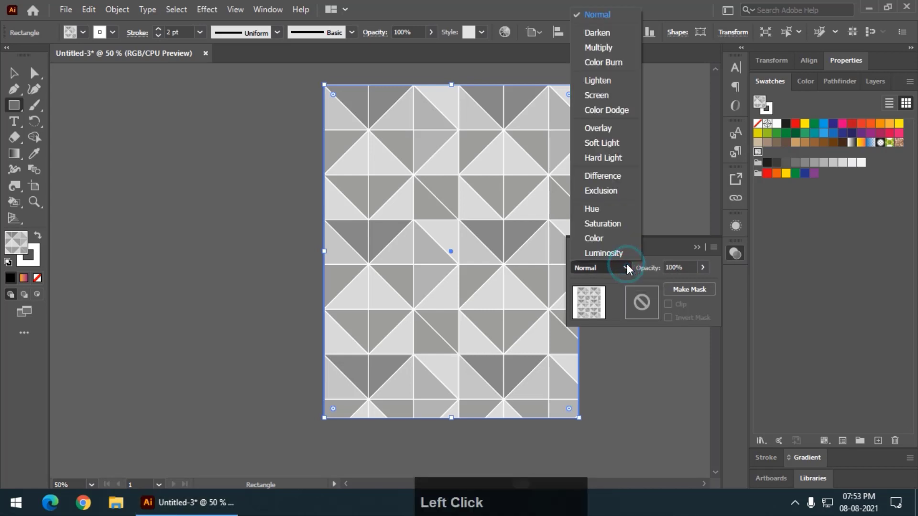
{"action": "left_click", "coordinate": [615, 128]}
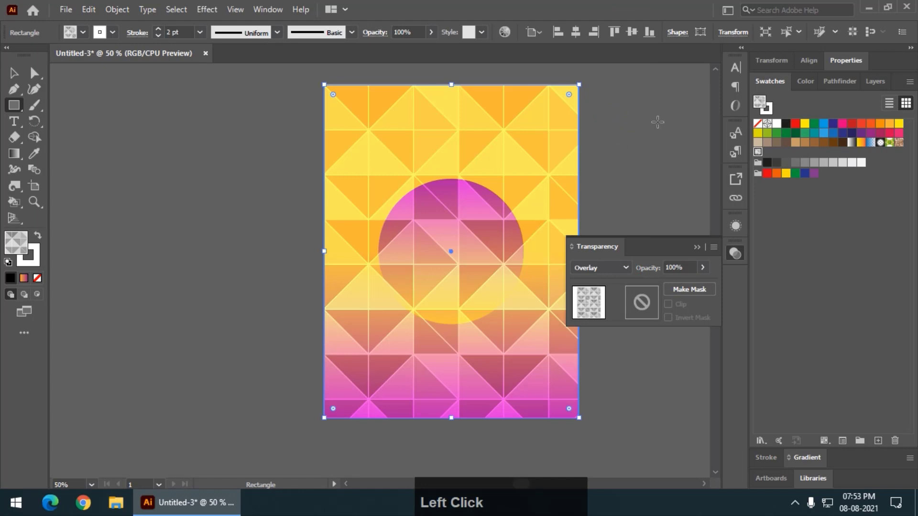
{"action": "left_click", "coordinate": [735, 254]}
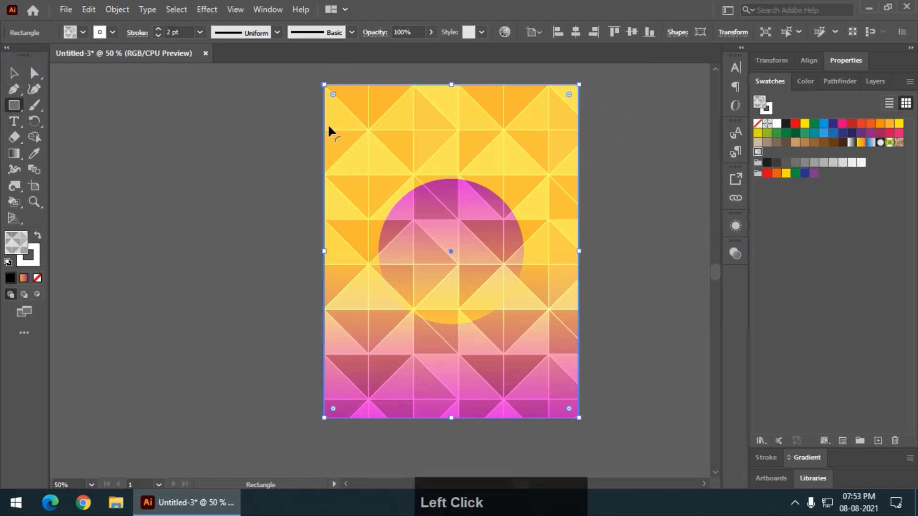
Step: Set the rectangle's transform options to Transform Pattern Only
{"action": "left_click", "coordinate": [728, 34]}
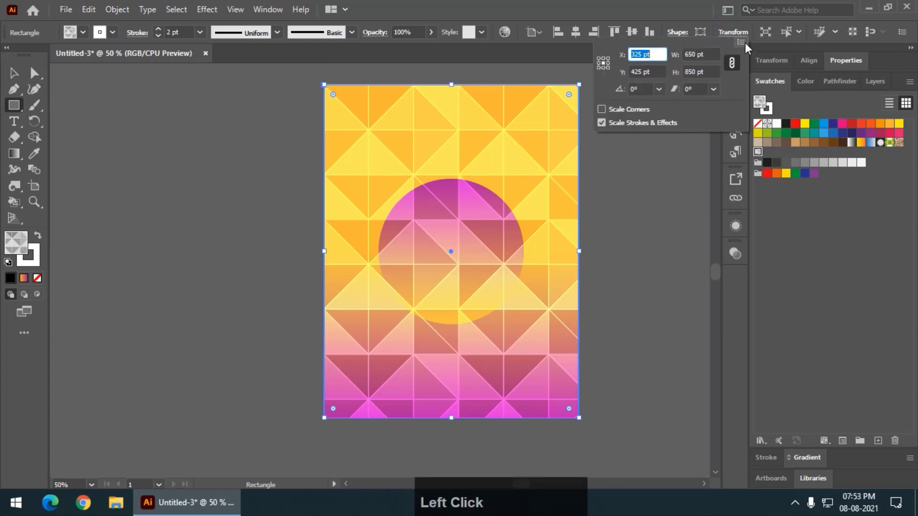
{"action": "left_click", "coordinate": [741, 42]}
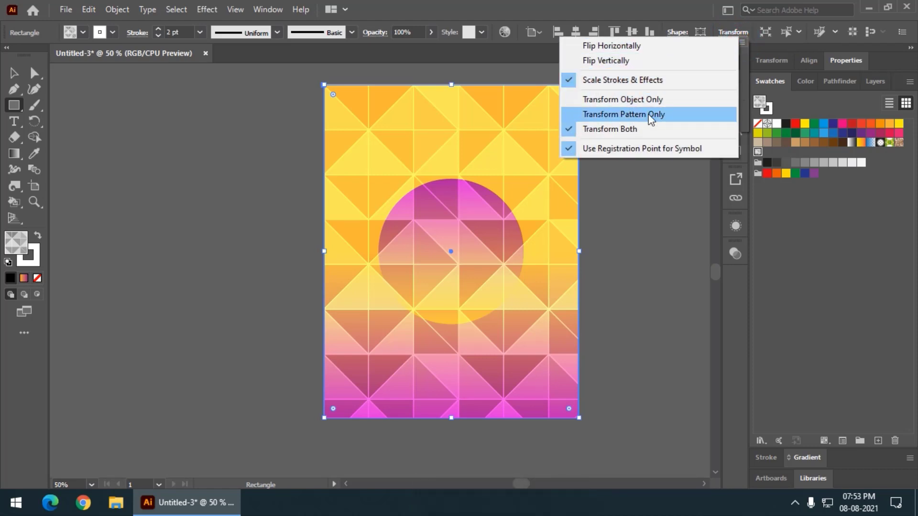
{"action": "left_click", "coordinate": [606, 113]}
Step: Scale the rectangle's pattern down proportionally to about three quarters of its size
{"action": "left_click", "coordinate": [690, 53]}
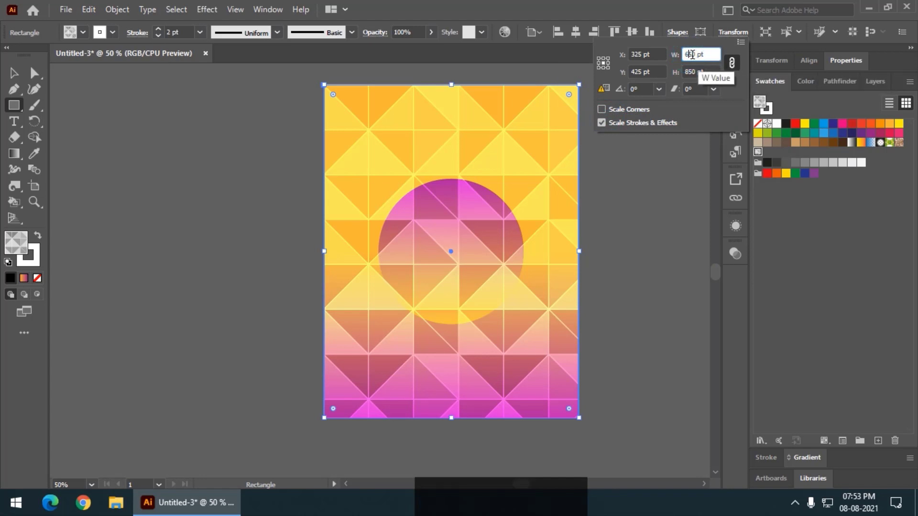
{"action": "left_click", "coordinate": [732, 62]}
{"action": "scroll", "coordinate": [693, 66], "scroll_direction": "down", "scroll_amount": 1}
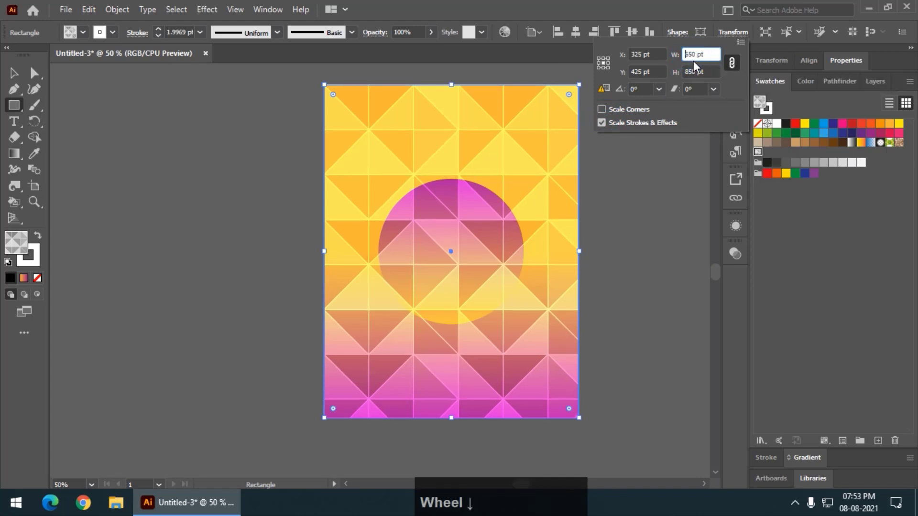
{"action": "left_click", "coordinate": [693, 56]}
{"action": "scroll", "coordinate": [693, 56], "scroll_direction": "down", "scroll_amount": 3}
{"action": "scroll", "coordinate": [693, 56], "scroll_direction": "down", "scroll_amount": 8}
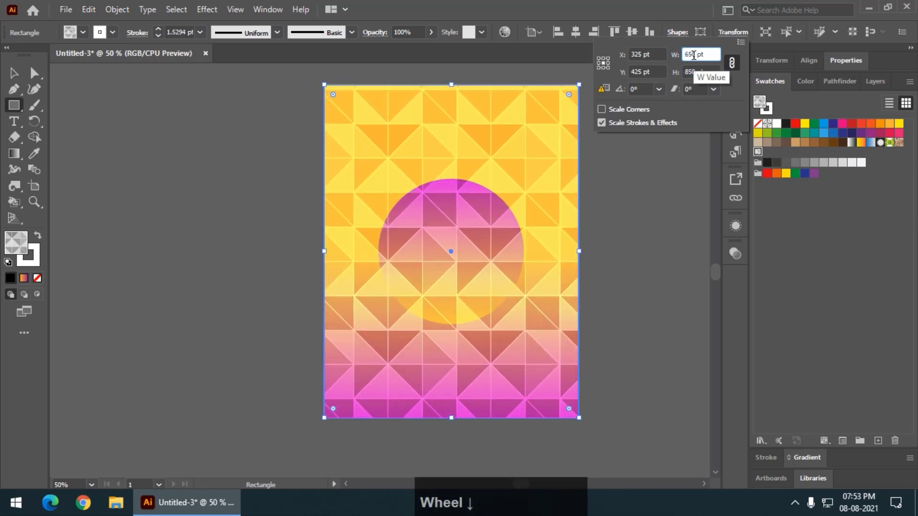
{"action": "scroll", "coordinate": [693, 55], "scroll_direction": "up", "scroll_amount": 1}
{"action": "scroll", "coordinate": [694, 56], "scroll_direction": "down", "scroll_amount": 1}
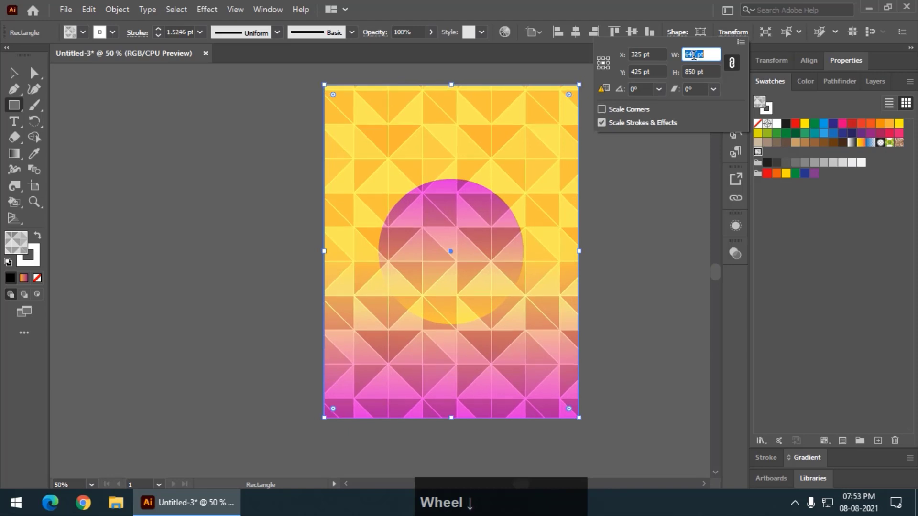
{"action": "scroll", "coordinate": [694, 56], "scroll_direction": "up", "scroll_amount": 1}
{"action": "scroll", "coordinate": [694, 56], "scroll_direction": "down", "scroll_amount": 1}
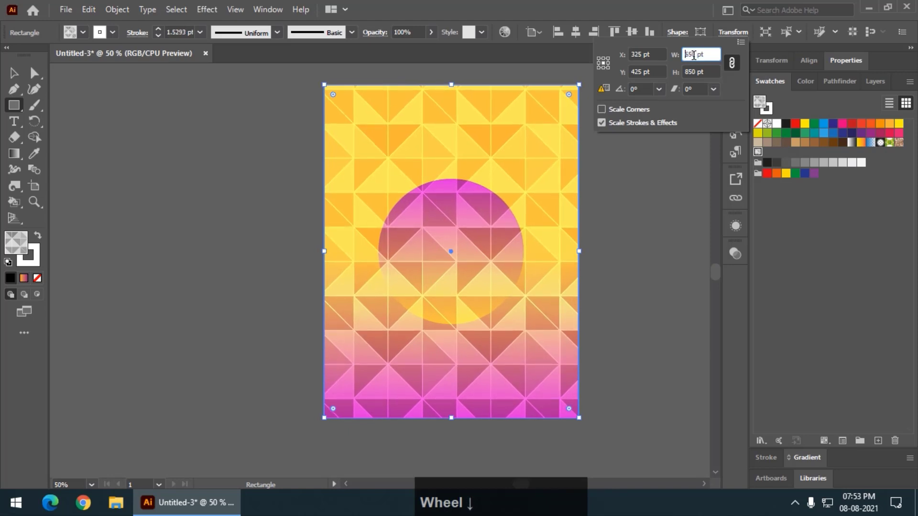
Step: Shift the pattern inside the rectangle slightly to the right and upward
{"action": "left_click", "coordinate": [636, 55]}
{"action": "scroll", "coordinate": [637, 55], "scroll_direction": "up", "scroll_amount": 3}
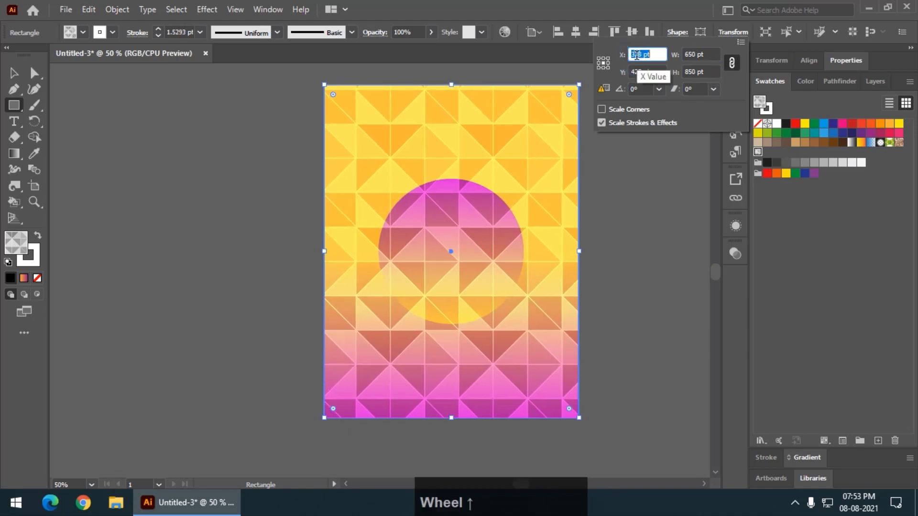
{"action": "scroll", "coordinate": [637, 55], "scroll_direction": "up", "scroll_amount": 2}
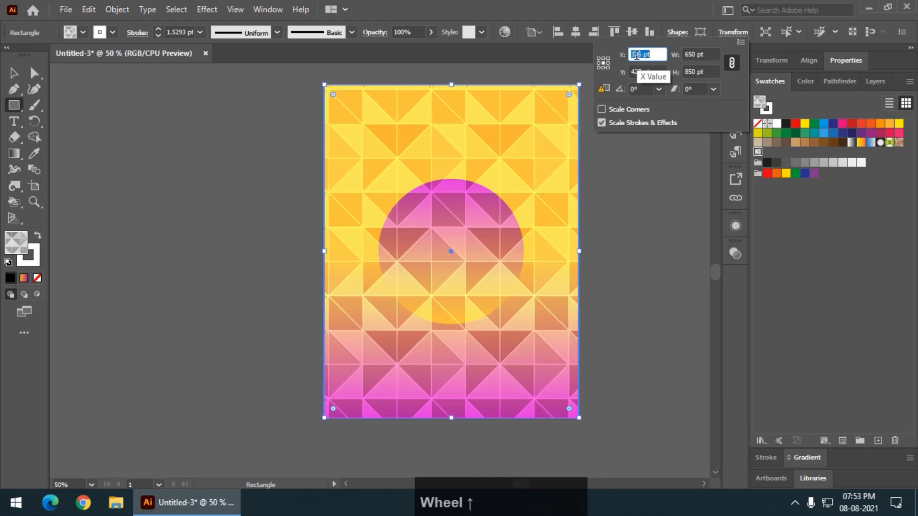
{"action": "scroll", "coordinate": [636, 55], "scroll_direction": "up", "scroll_amount": 1}
{"action": "left_click", "coordinate": [638, 71]}
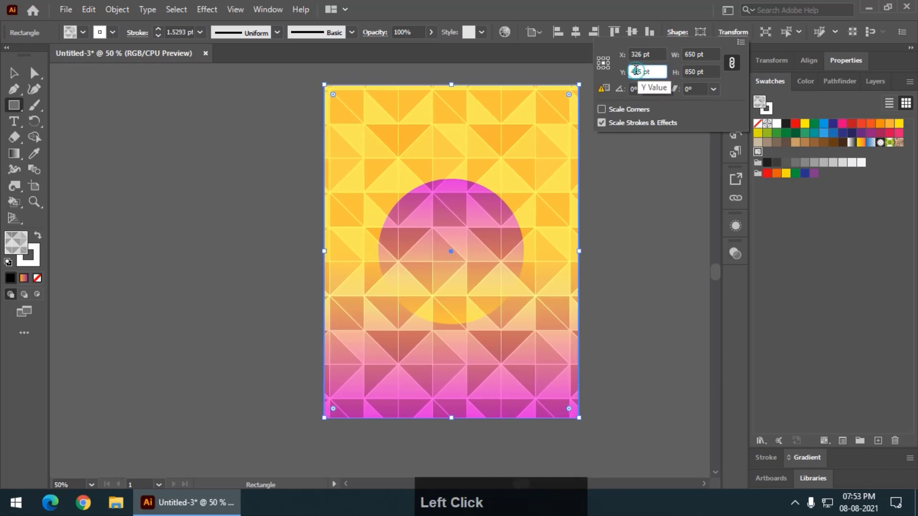
{"action": "scroll", "coordinate": [637, 70], "scroll_direction": "down", "scroll_amount": 2}
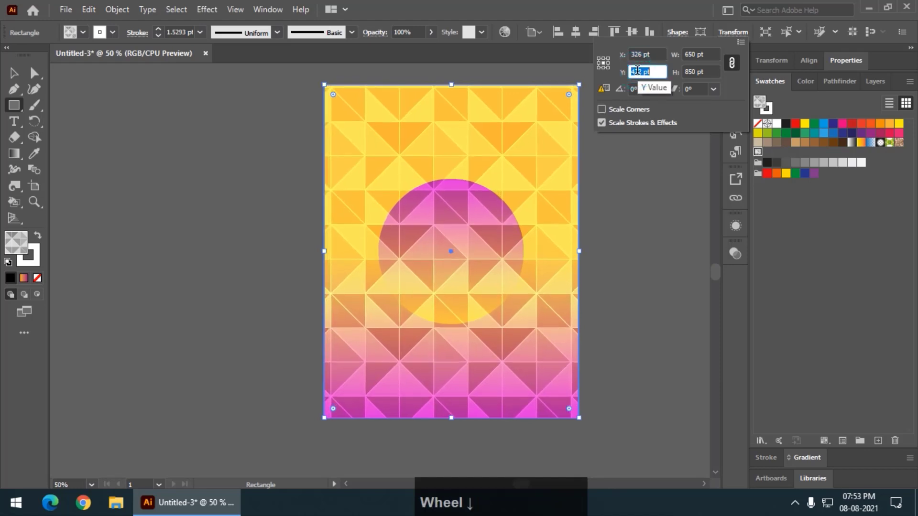
Step: Enlarge the pattern slightly inside the rectangle with proportions kept
{"action": "left_click", "coordinate": [691, 55]}
{"action": "scroll", "coordinate": [692, 55], "scroll_direction": "up", "scroll_amount": 1}
{"action": "scroll", "coordinate": [692, 56], "scroll_direction": "up", "scroll_amount": 2}
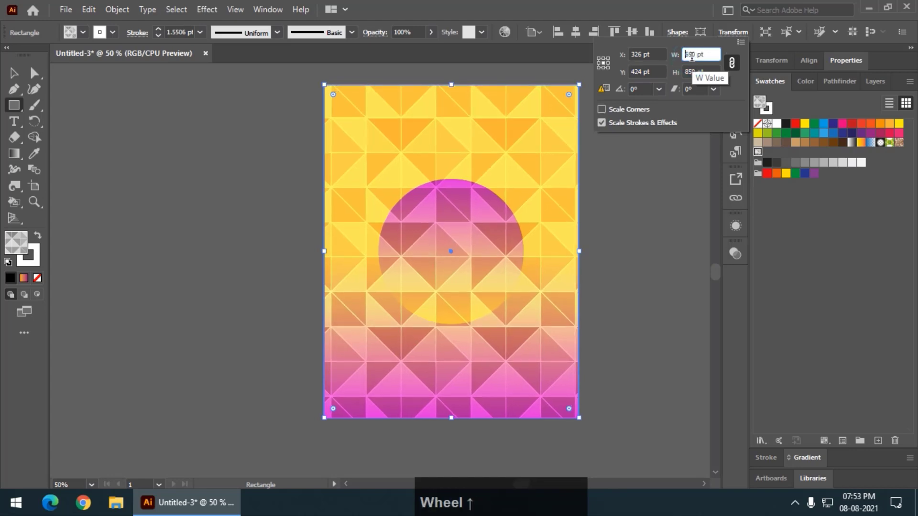
{"action": "scroll", "coordinate": [692, 56], "scroll_direction": "up", "scroll_amount": 2}
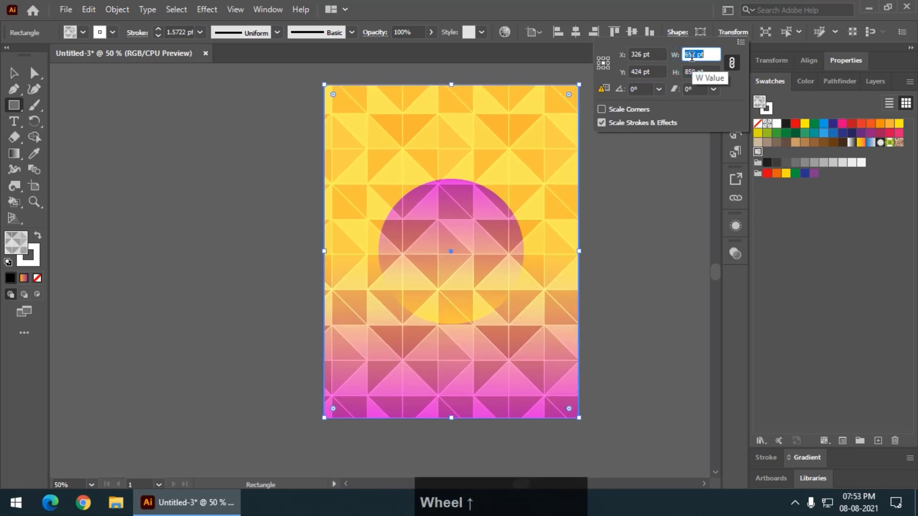
Step: Nudge the enlarged pattern to the left so its columns sit closer to the artboard's left edge
{"action": "left_click", "coordinate": [641, 54]}
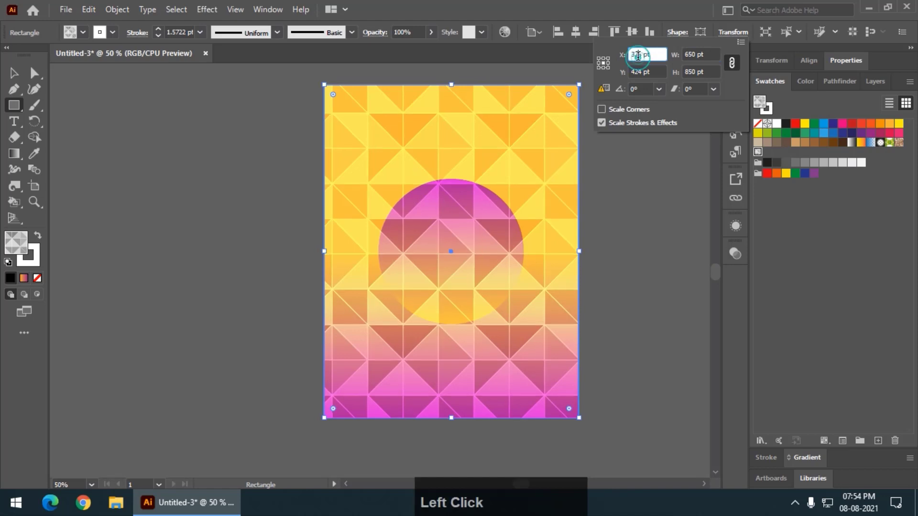
{"action": "scroll", "coordinate": [638, 56], "scroll_direction": "down", "scroll_amount": 3}
{"action": "scroll", "coordinate": [638, 56], "scroll_direction": "down", "scroll_amount": 4}
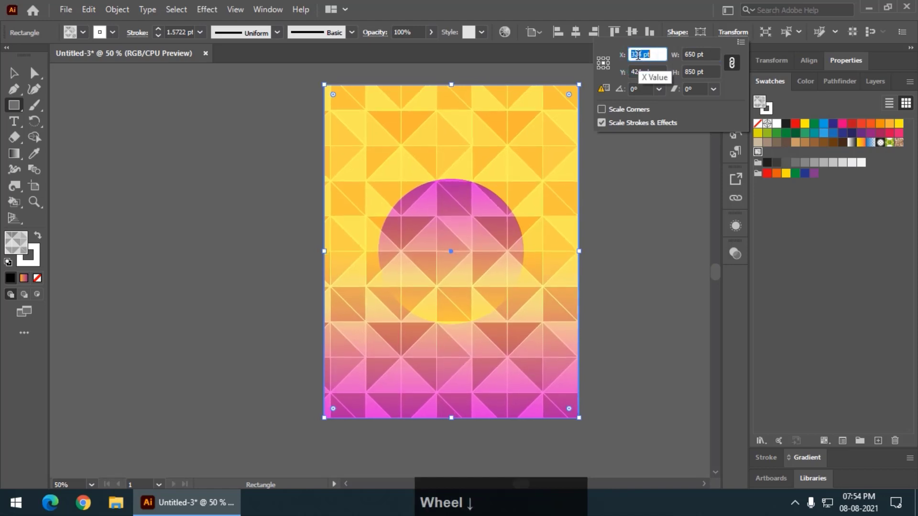
{"action": "scroll", "coordinate": [638, 56], "scroll_direction": "down", "scroll_amount": 2}
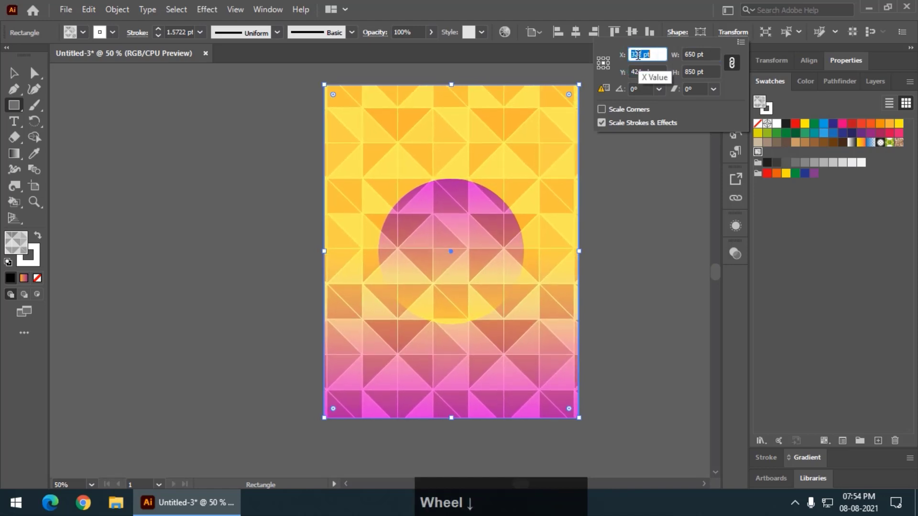
{"action": "scroll", "coordinate": [638, 56], "scroll_direction": "down", "scroll_amount": 2}
Step: Enlarge the pattern a little more and shift it left to line its columns up with the artboard's side edges
{"action": "left_click", "coordinate": [688, 53]}
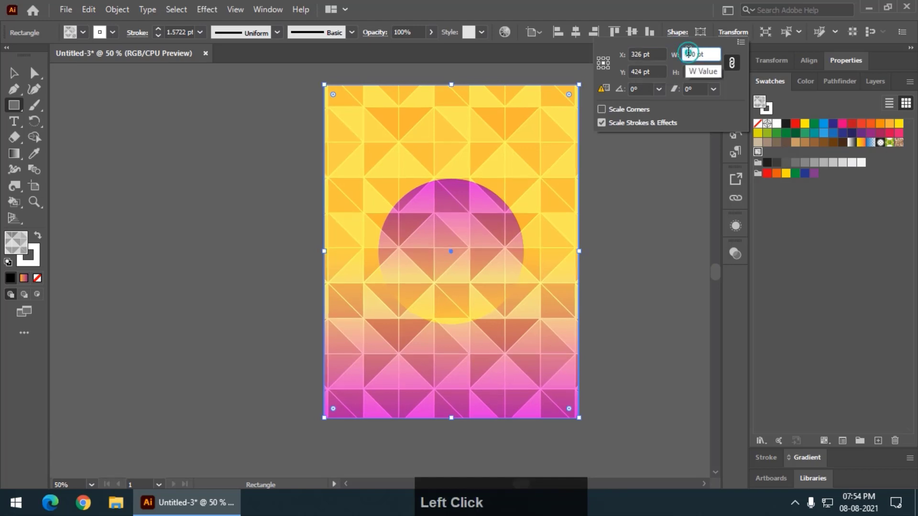
{"action": "scroll", "coordinate": [689, 51], "scroll_direction": "up", "scroll_amount": 3}
{"action": "scroll", "coordinate": [688, 51], "scroll_direction": "down", "scroll_amount": 1}
{"action": "left_click", "coordinate": [638, 55]}
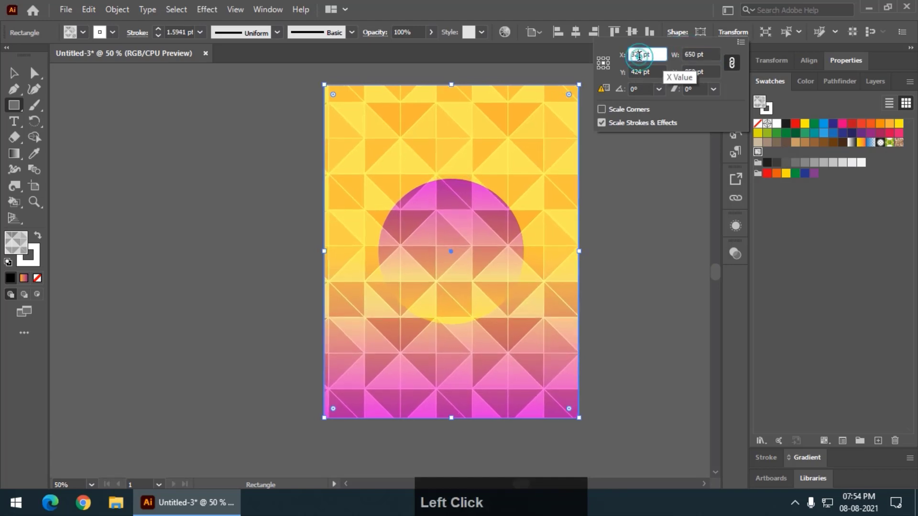
{"action": "scroll", "coordinate": [639, 56], "scroll_direction": "down", "scroll_amount": 1}
{"action": "scroll", "coordinate": [639, 56], "scroll_direction": "down", "scroll_amount": 1}
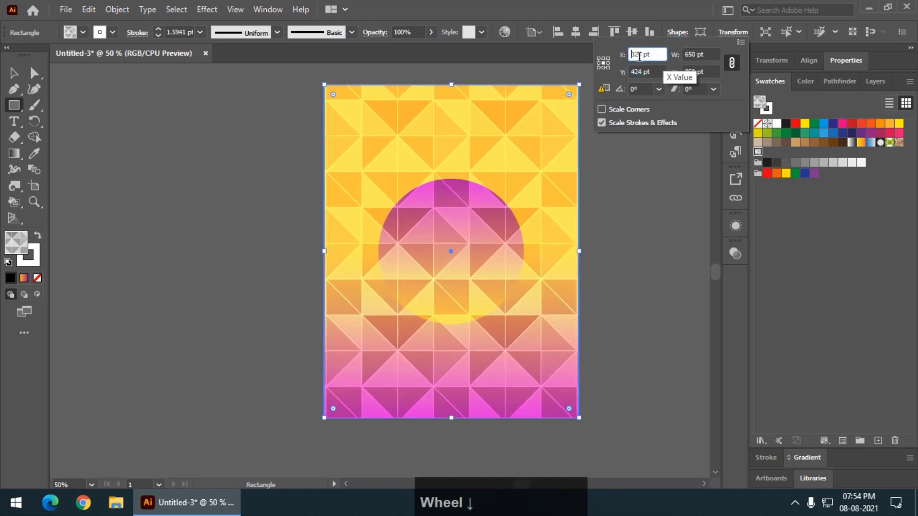
Step: Try rotating the pattern inside the rectangle in small increments
{"action": "left_click", "coordinate": [638, 89]}
{"action": "scroll", "coordinate": [639, 88], "scroll_direction": "down", "scroll_amount": 1}
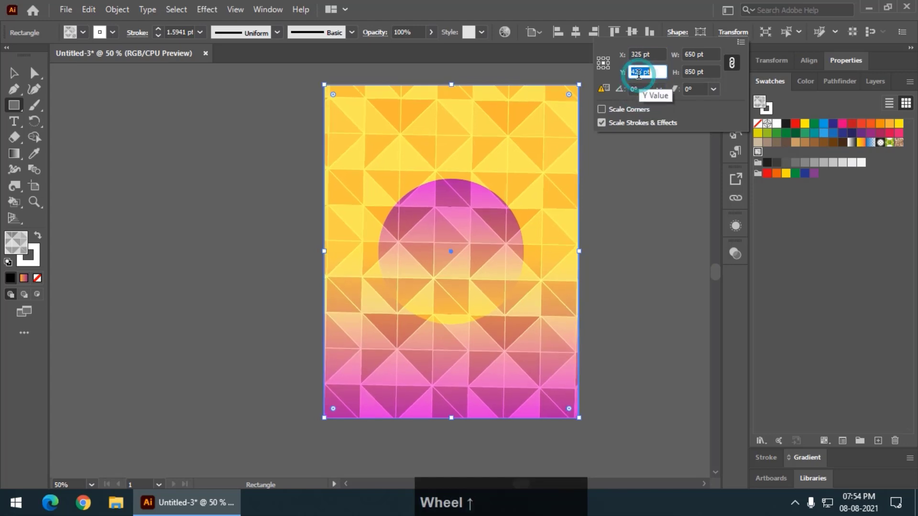
{"action": "scroll", "coordinate": [639, 89], "scroll_direction": "down", "scroll_amount": 1}
{"action": "left_click", "coordinate": [641, 90]}
{"action": "scroll", "coordinate": [640, 90], "scroll_direction": "down", "scroll_amount": 1}
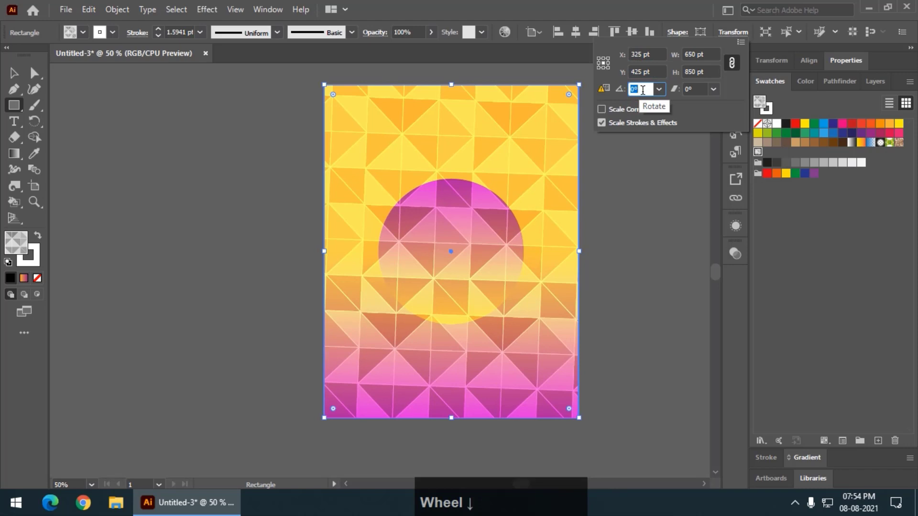
Step: Undo the rotation of the pattern inside the rectangle
{"action": "key", "text": "ctrl+z"}
{"action": "left_click", "coordinate": [647, 175]}
{"action": "key", "text": "ctrl+z"}
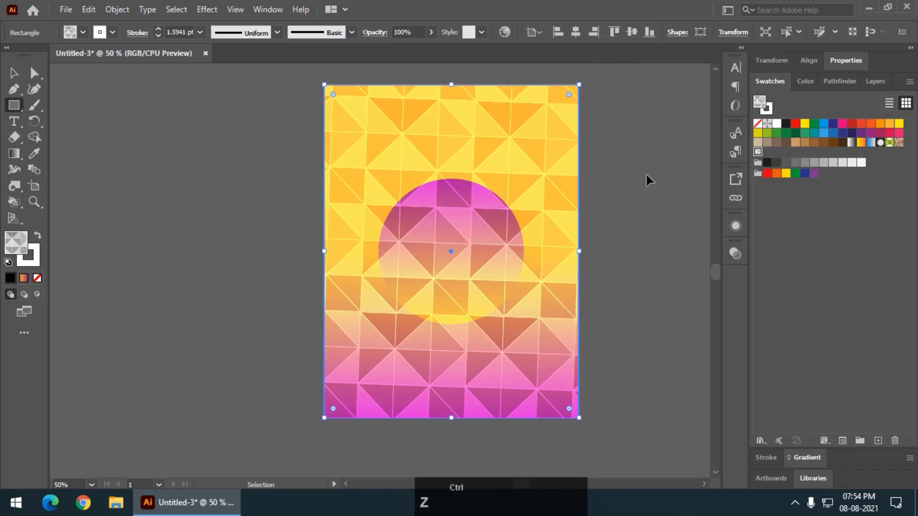
{"action": "key", "text": "ctrl+z"}
{"action": "key", "text": "ctrl+z"}
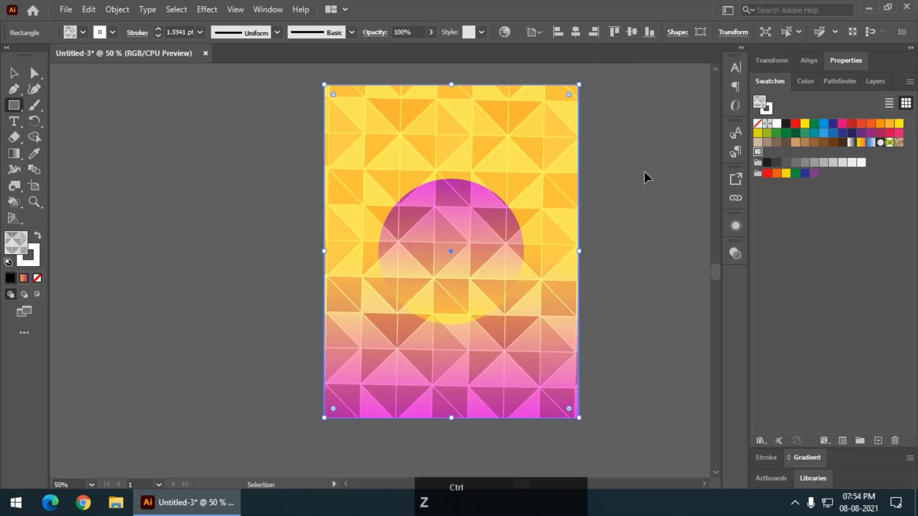
Step: Shift the pattern upward inside the rectangle so its rows line up with the artboard's upper edge
{"action": "left_click", "coordinate": [733, 32]}
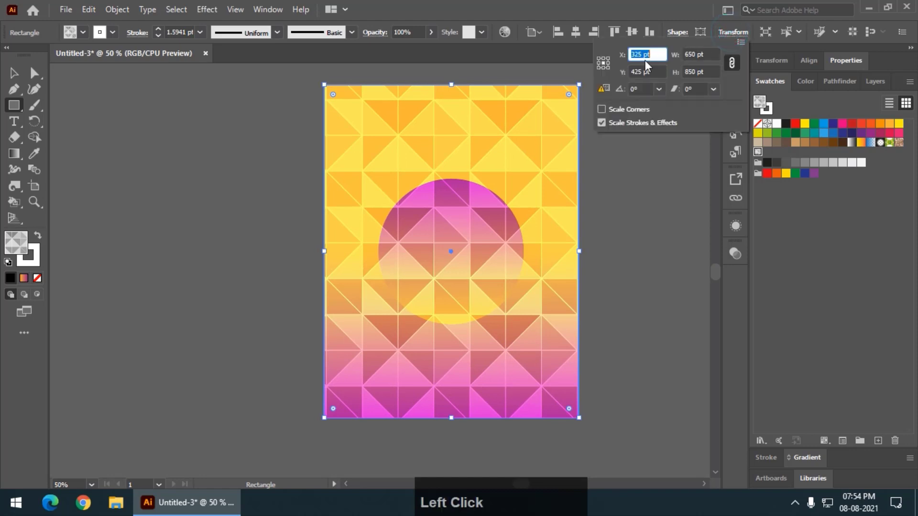
{"action": "left_click", "coordinate": [633, 71]}
{"action": "scroll", "coordinate": [634, 71], "scroll_direction": "down", "scroll_amount": 5}
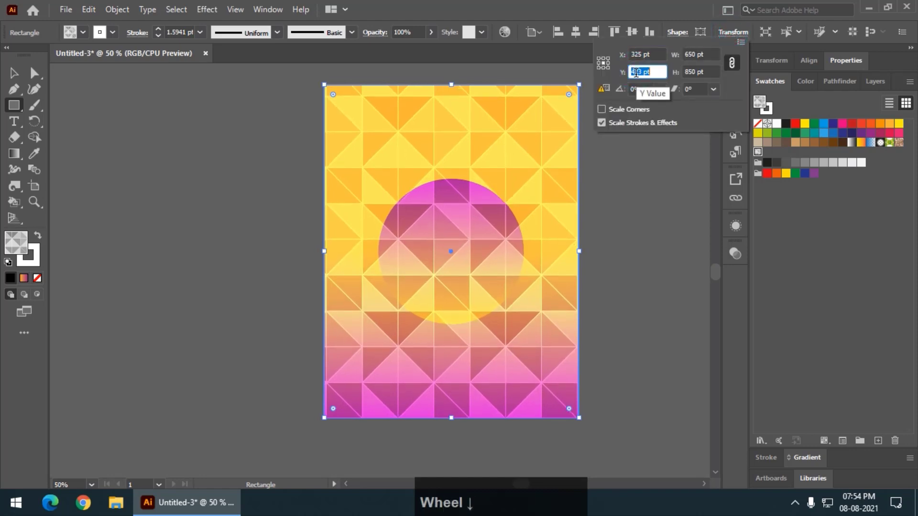
{"action": "scroll", "coordinate": [634, 71], "scroll_direction": "down", "scroll_amount": 5}
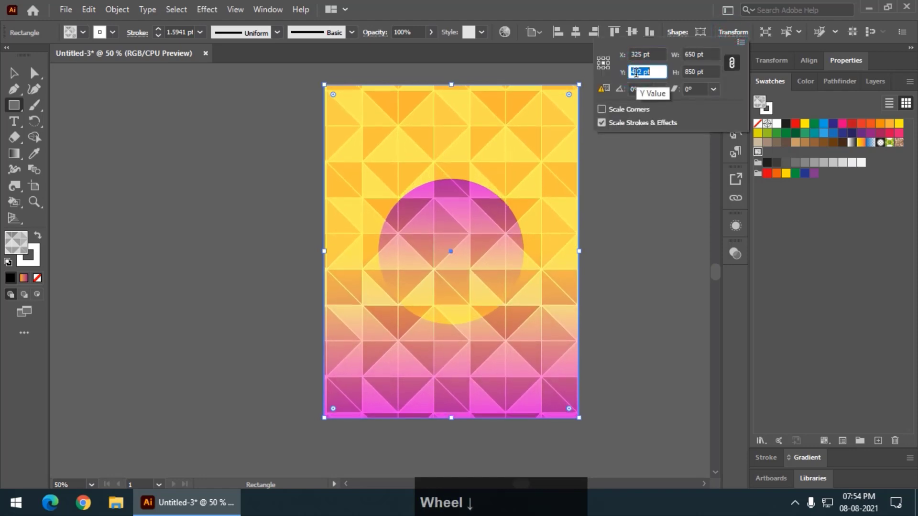
{"action": "scroll", "coordinate": [635, 72], "scroll_direction": "down", "scroll_amount": 4}
{"action": "scroll", "coordinate": [635, 72], "scroll_direction": "up", "scroll_amount": 1}
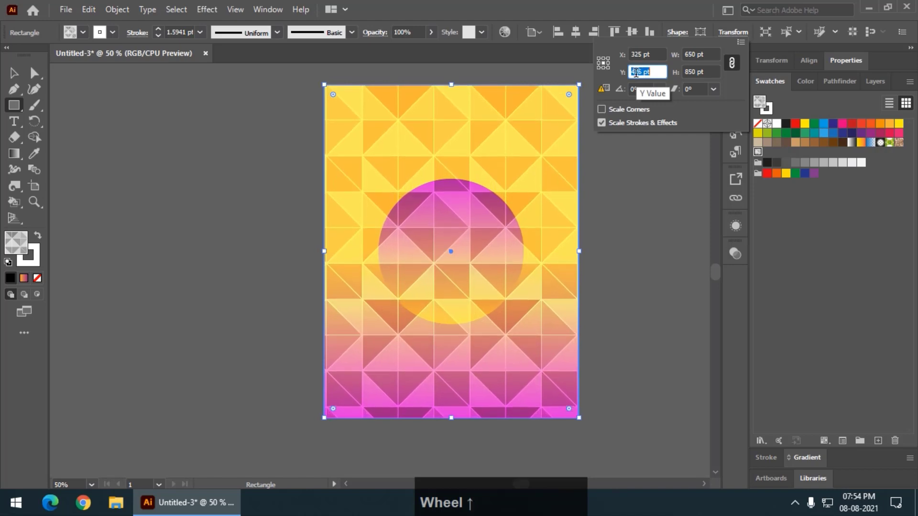
{"action": "left_click", "coordinate": [191, 148]}
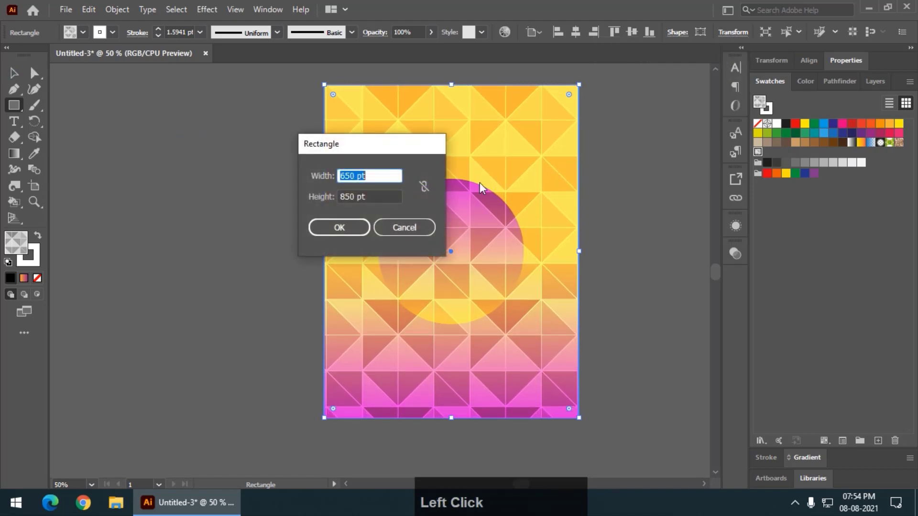
{"action": "left_click", "coordinate": [413, 222]}
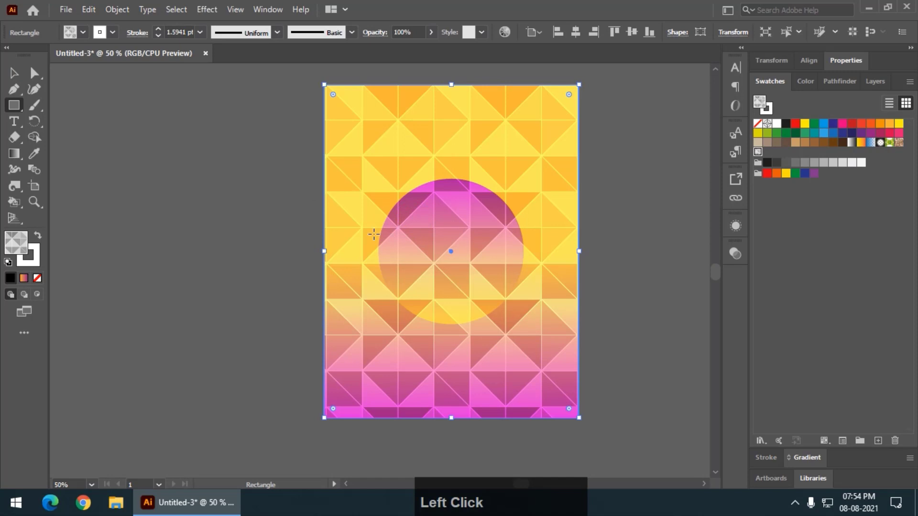
Step: Select the background, circle and pattern together and place a duplicate beside the artboard, level with the original
{"action": "left_click", "coordinate": [13, 73]}
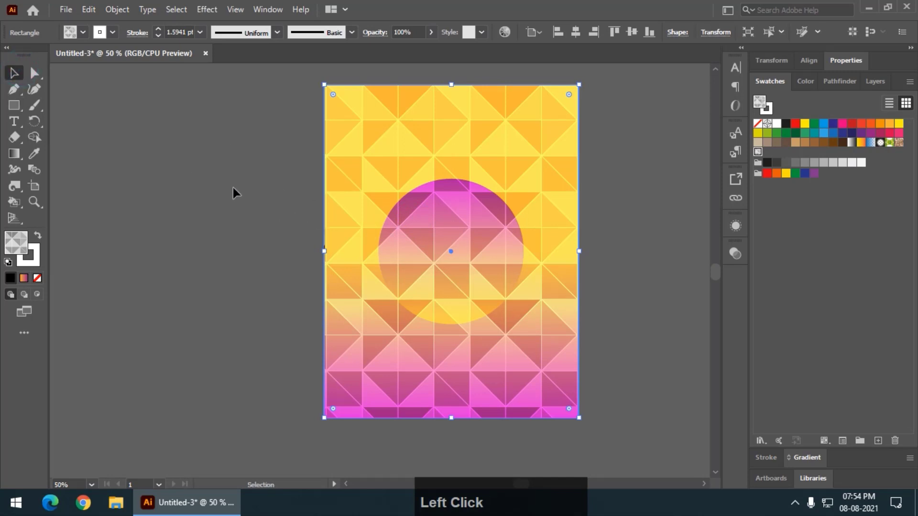
{"action": "key", "text": "space"}
{"action": "left_click_drag", "start_coordinate": [278, 231], "coordinate": [131, 240]}
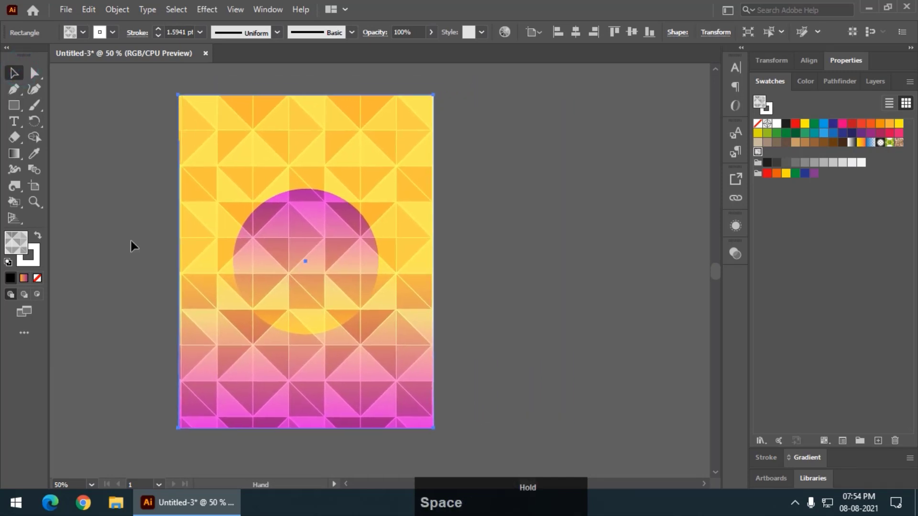
{"action": "left_click_drag", "start_coordinate": [107, 82], "coordinate": [452, 416]}
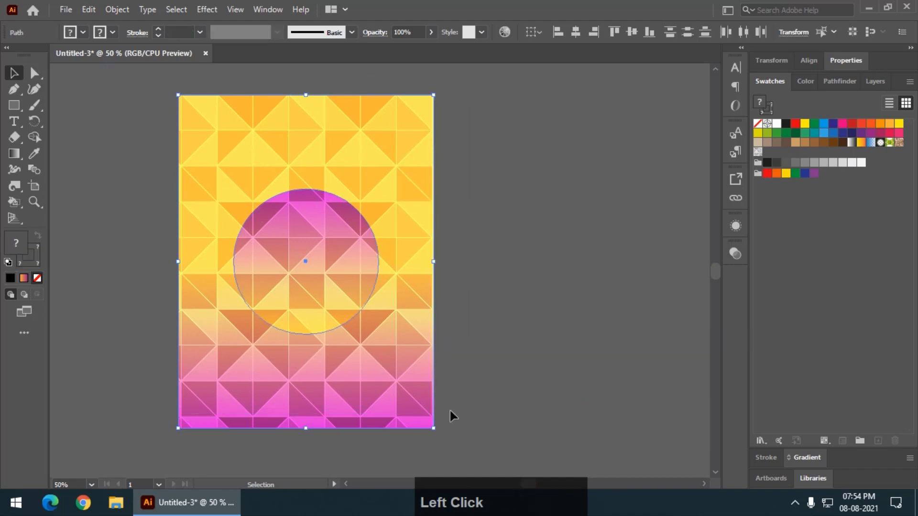
{"action": "key", "text": "alt"}
{"action": "left_click_drag", "start_coordinate": [342, 352], "coordinate": [604, 378]}
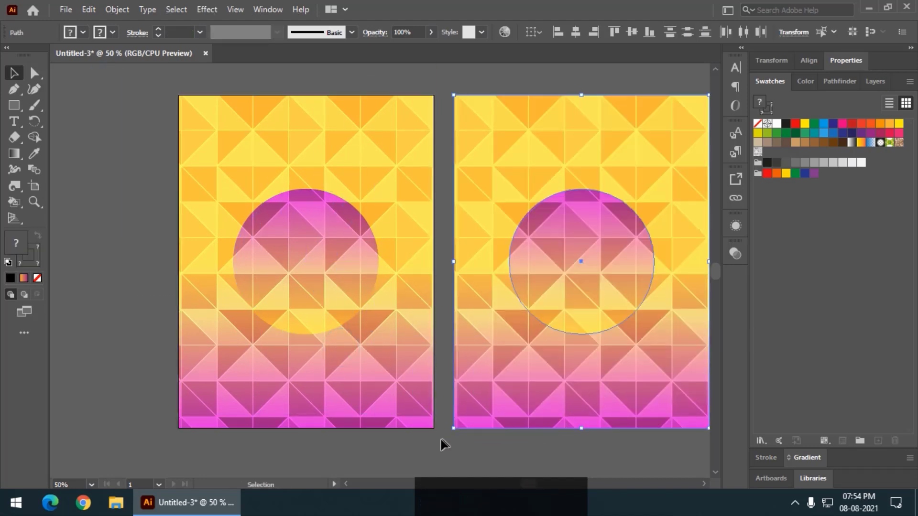
Step: Move only the duplicate's pattern rectangle sideways to uncover part of its gradient background and circle
{"action": "key", "text": "space"}
{"action": "left_click_drag", "start_coordinate": [434, 453], "coordinate": [388, 458]}
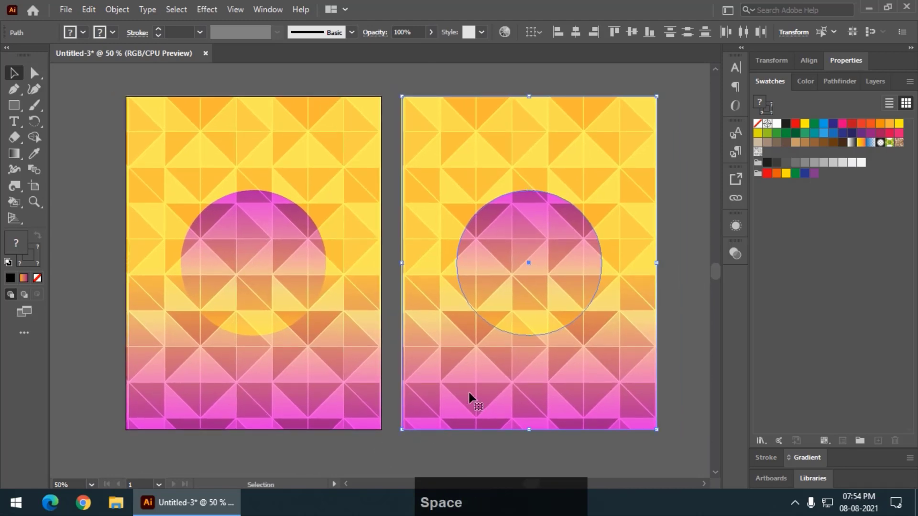
{"action": "left_click_drag", "start_coordinate": [467, 389], "coordinate": [524, 389]}
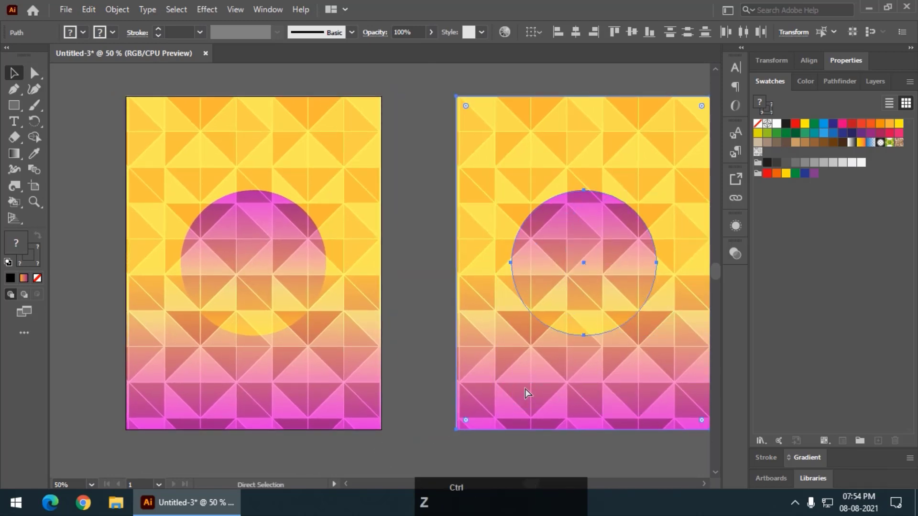
{"action": "key", "text": "ctrl+z"}
{"action": "left_click", "coordinate": [695, 344]}
{"action": "left_click_drag", "start_coordinate": [596, 400], "coordinate": [640, 395]}
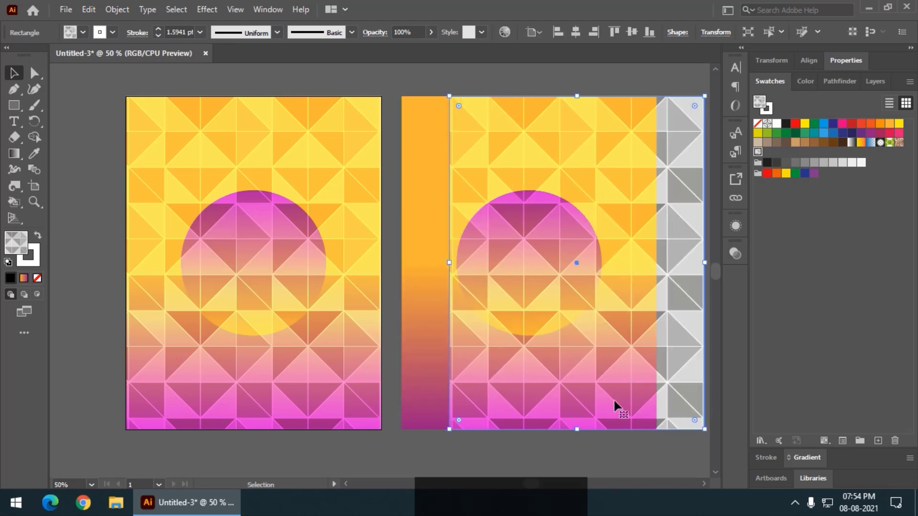
{"action": "left_click_drag", "start_coordinate": [511, 386], "coordinate": [560, 386]}
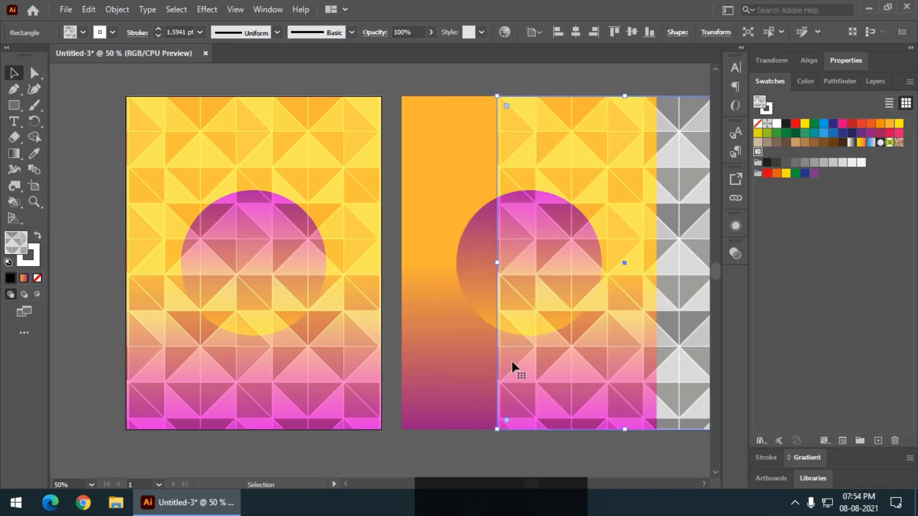
Step: Recolor the duplicate background's gradient with dark blue at the start, purple (C=75 M=100 Y=0 K=0) in the middle and bright blue at the end
{"action": "left_click", "coordinate": [435, 156]}
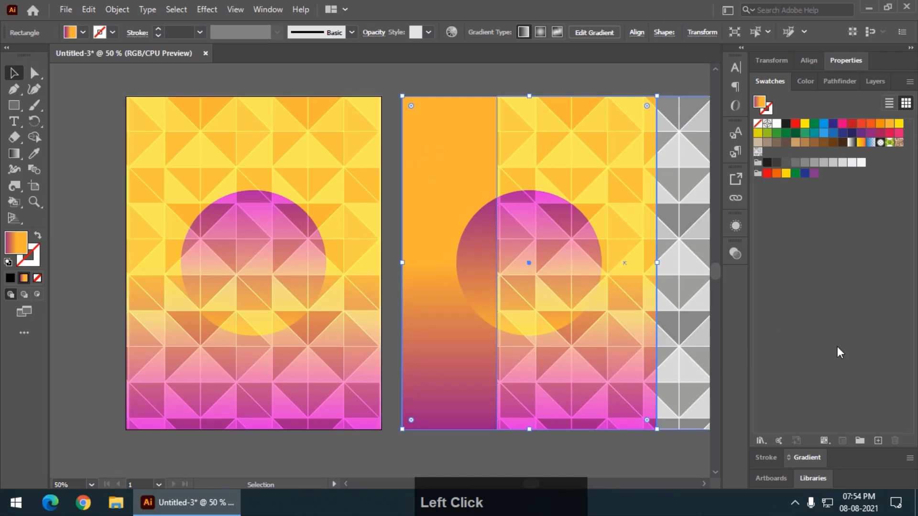
{"action": "left_click", "coordinate": [812, 458]}
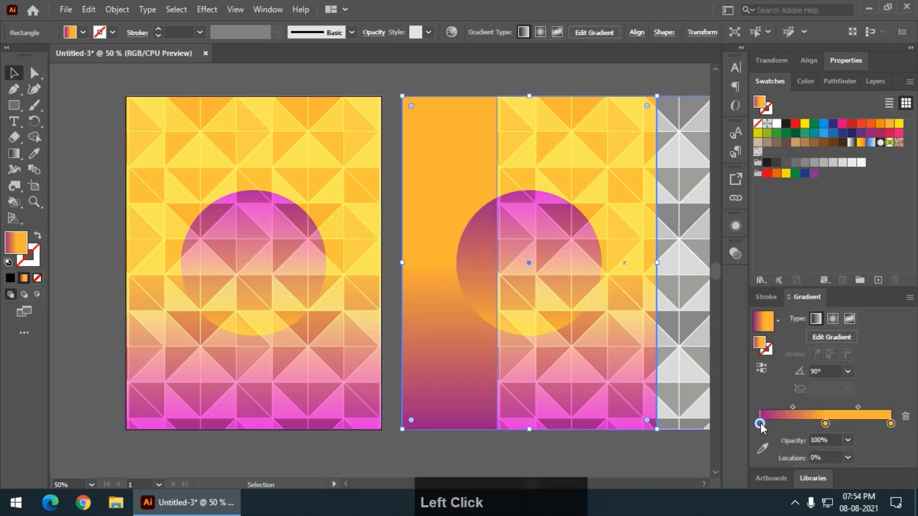
{"action": "double_click", "coordinate": [760, 423]}
{"action": "left_click", "coordinate": [803, 284]}
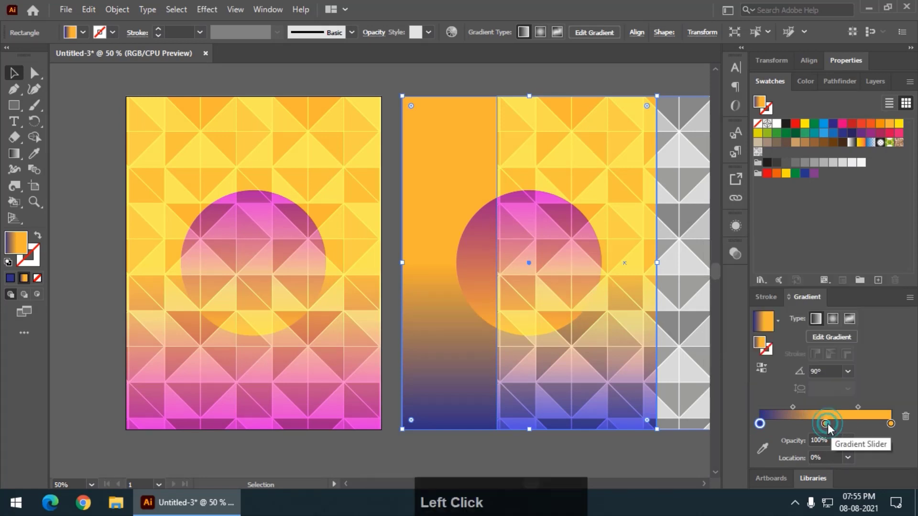
{"action": "double_click", "coordinate": [826, 424]}
{"action": "left_click", "coordinate": [823, 284]}
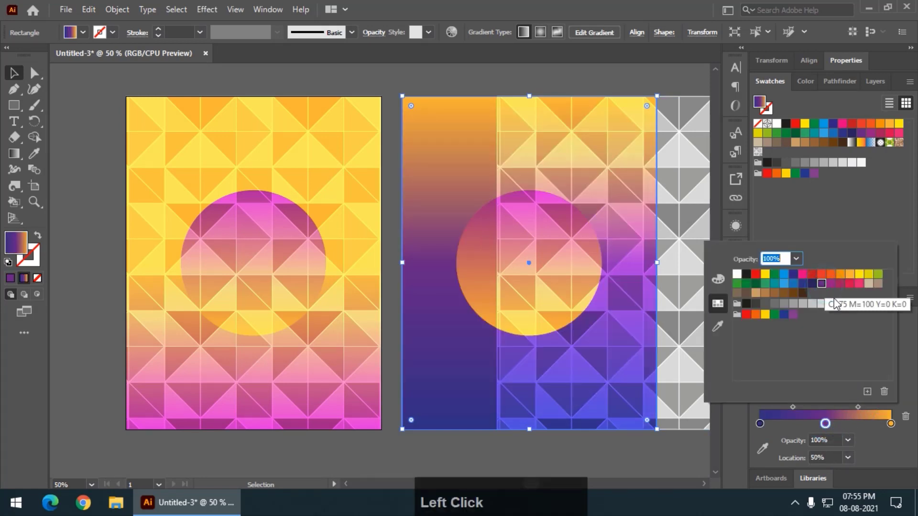
{"action": "double_click", "coordinate": [891, 423]}
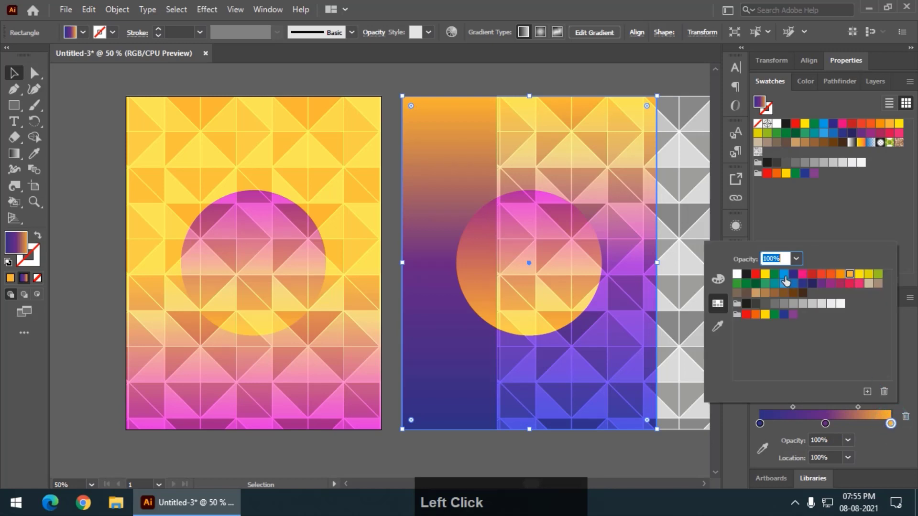
{"action": "left_click", "coordinate": [784, 275]}
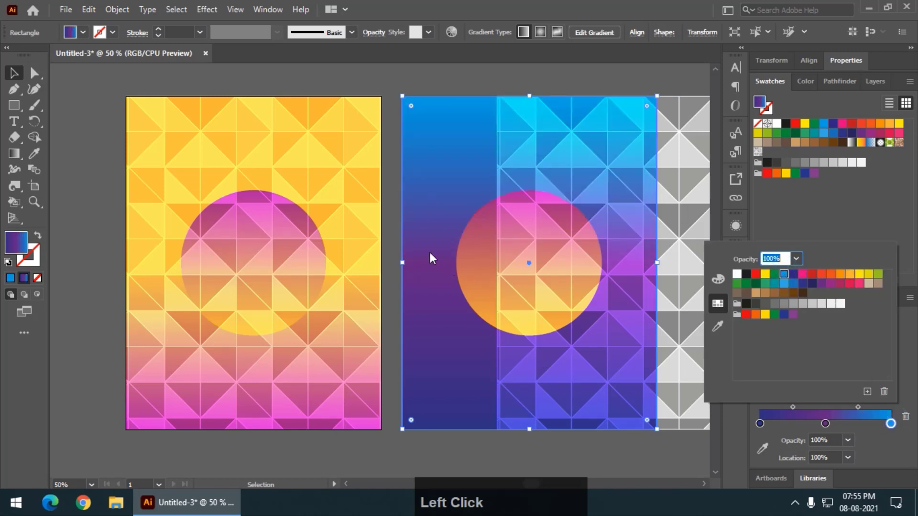
Step: Apply the background's blue-purple gradient to the duplicate's circle with the Eyedropper and reverse the circle's gradient
{"action": "left_click", "coordinate": [466, 260]}
{"action": "left_click", "coordinate": [455, 257]}
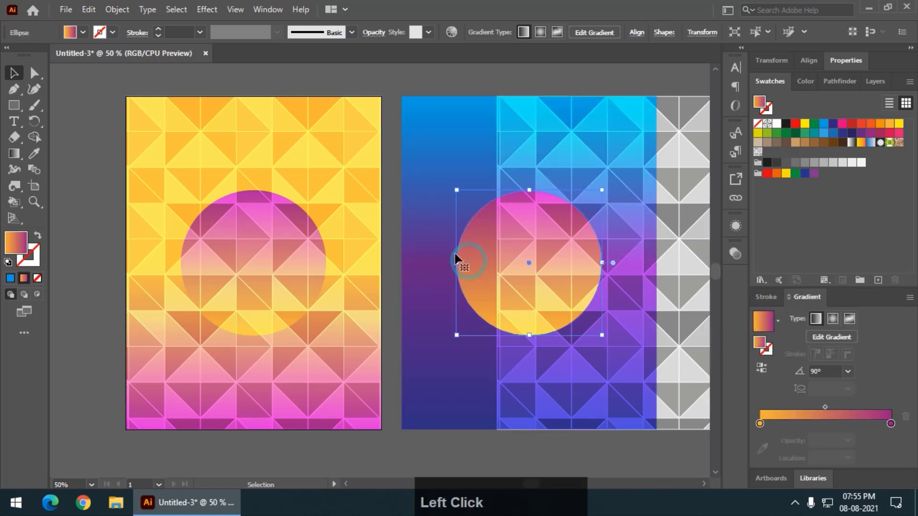
{"action": "left_click", "coordinate": [34, 153]}
{"action": "left_click", "coordinate": [427, 188]}
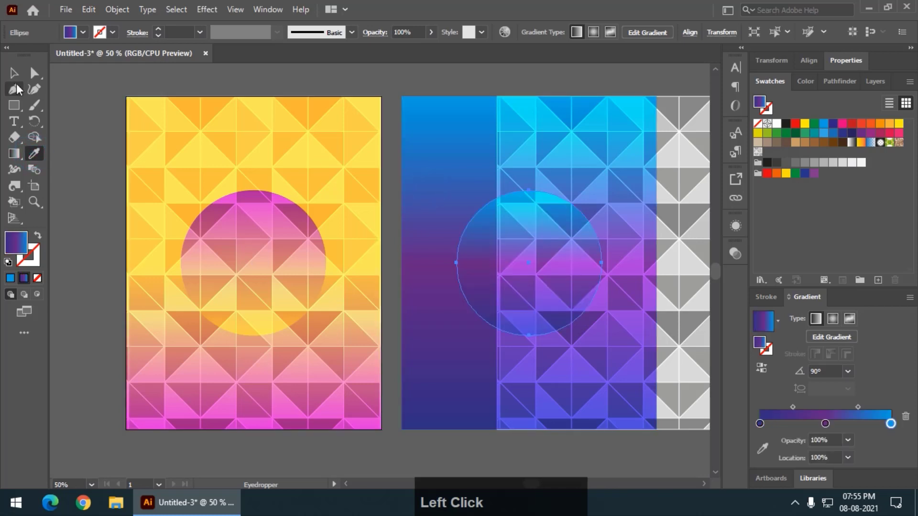
{"action": "left_click", "coordinate": [13, 73]}
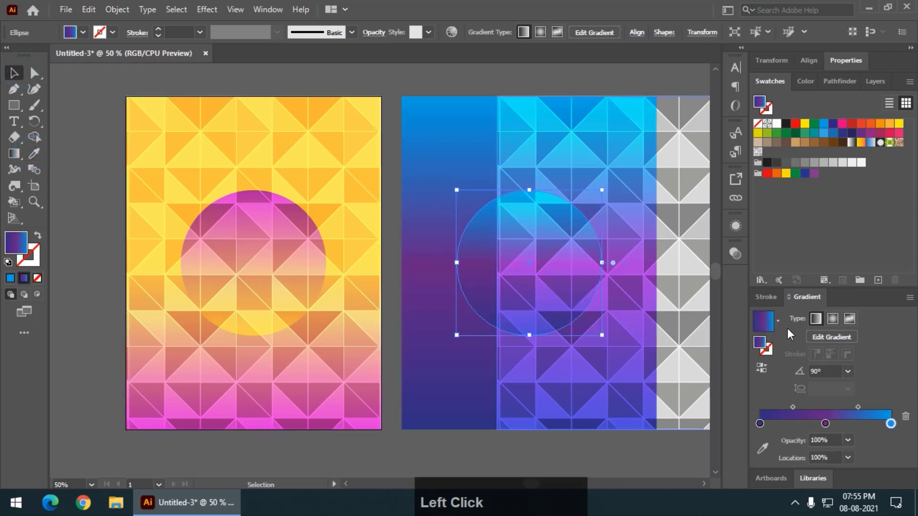
{"action": "left_click", "coordinate": [762, 372]}
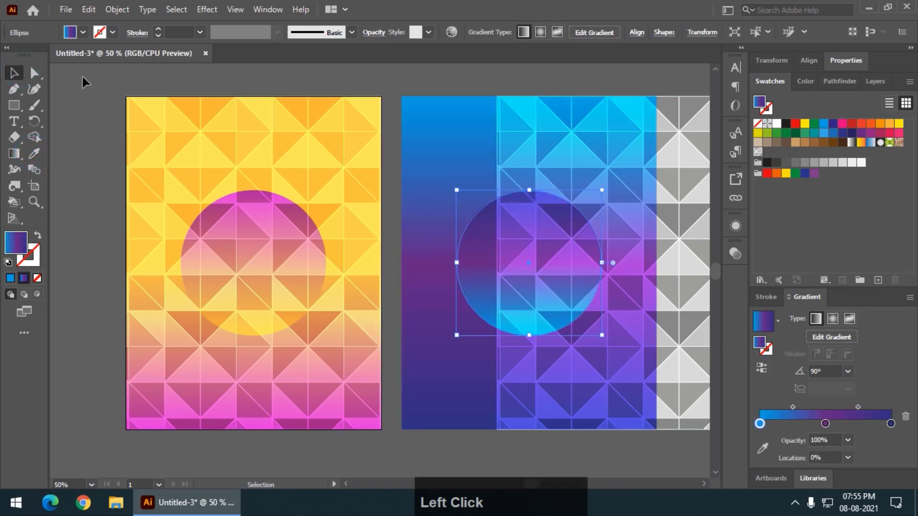
Step: Move the pattern rectangle back over the duplicate so its edges match the background, and deselect it
{"action": "left_click", "coordinate": [405, 88]}
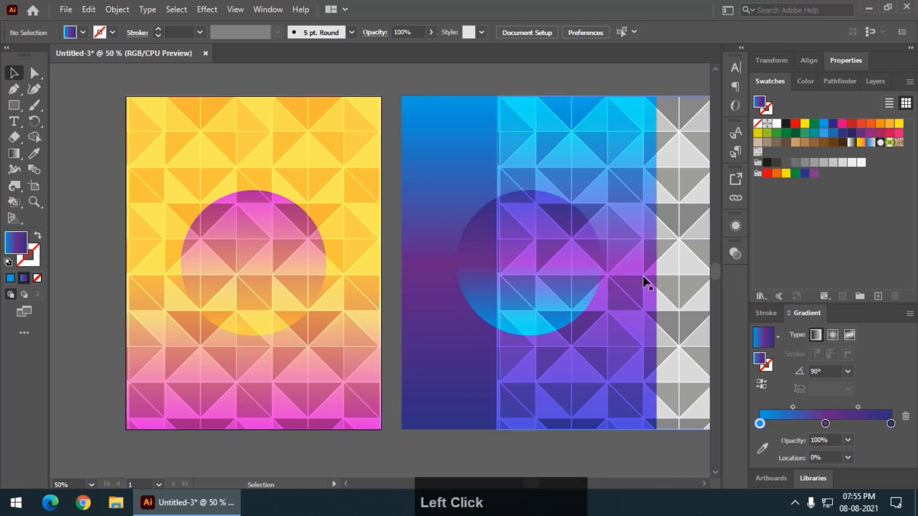
{"action": "left_click_drag", "start_coordinate": [643, 277], "coordinate": [547, 283]}
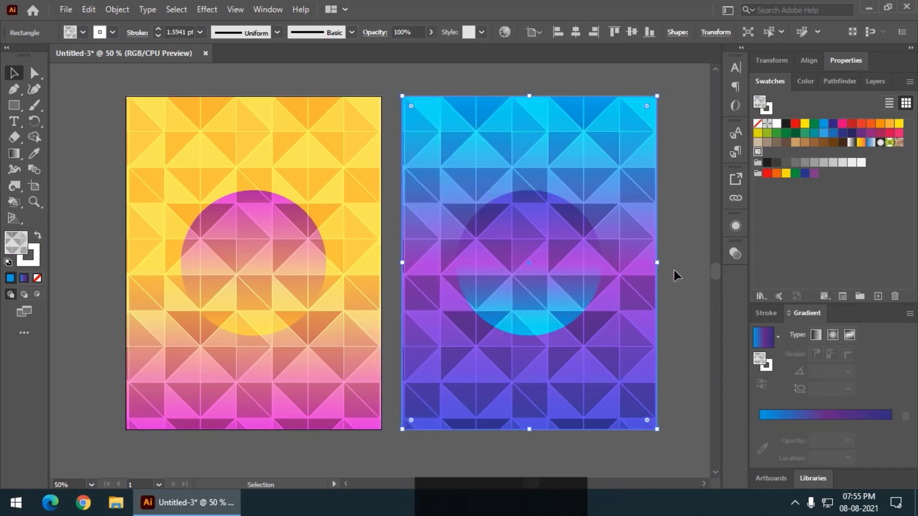
{"action": "left_click", "coordinate": [685, 270]}
Step: Move the pattern aside and rearrange the background gradient so bright blue sits near the middle and purple at the end
{"action": "left_click_drag", "start_coordinate": [487, 371], "coordinate": [545, 371]}
{"action": "left_click", "coordinate": [442, 298]}
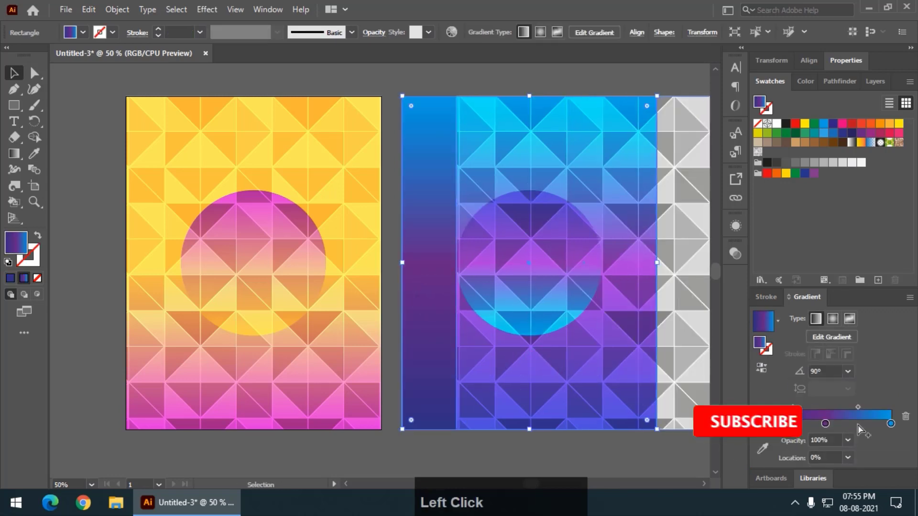
{"action": "left_click_drag", "start_coordinate": [825, 424], "coordinate": [892, 425]}
{"action": "left_click", "coordinate": [832, 424]}
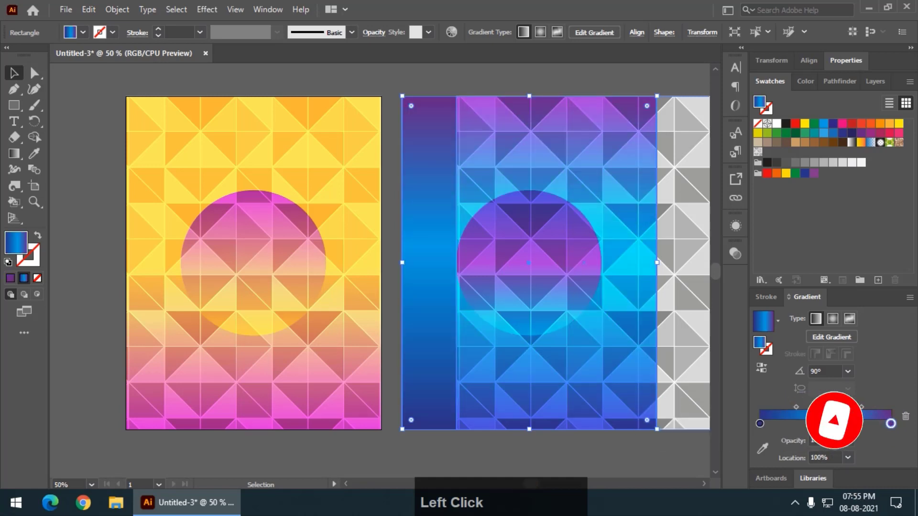
Step: Realign the pattern rectangle with the rearranged blue-purple background and clear the selection
{"action": "left_click", "coordinate": [386, 214]}
{"action": "left_click_drag", "start_coordinate": [625, 343], "coordinate": [573, 343]}
{"action": "left_click", "coordinate": [681, 297]}
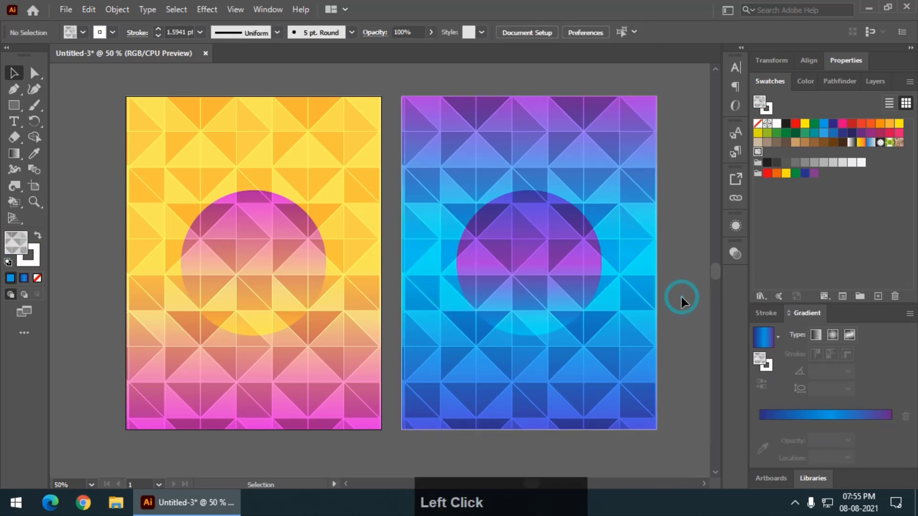